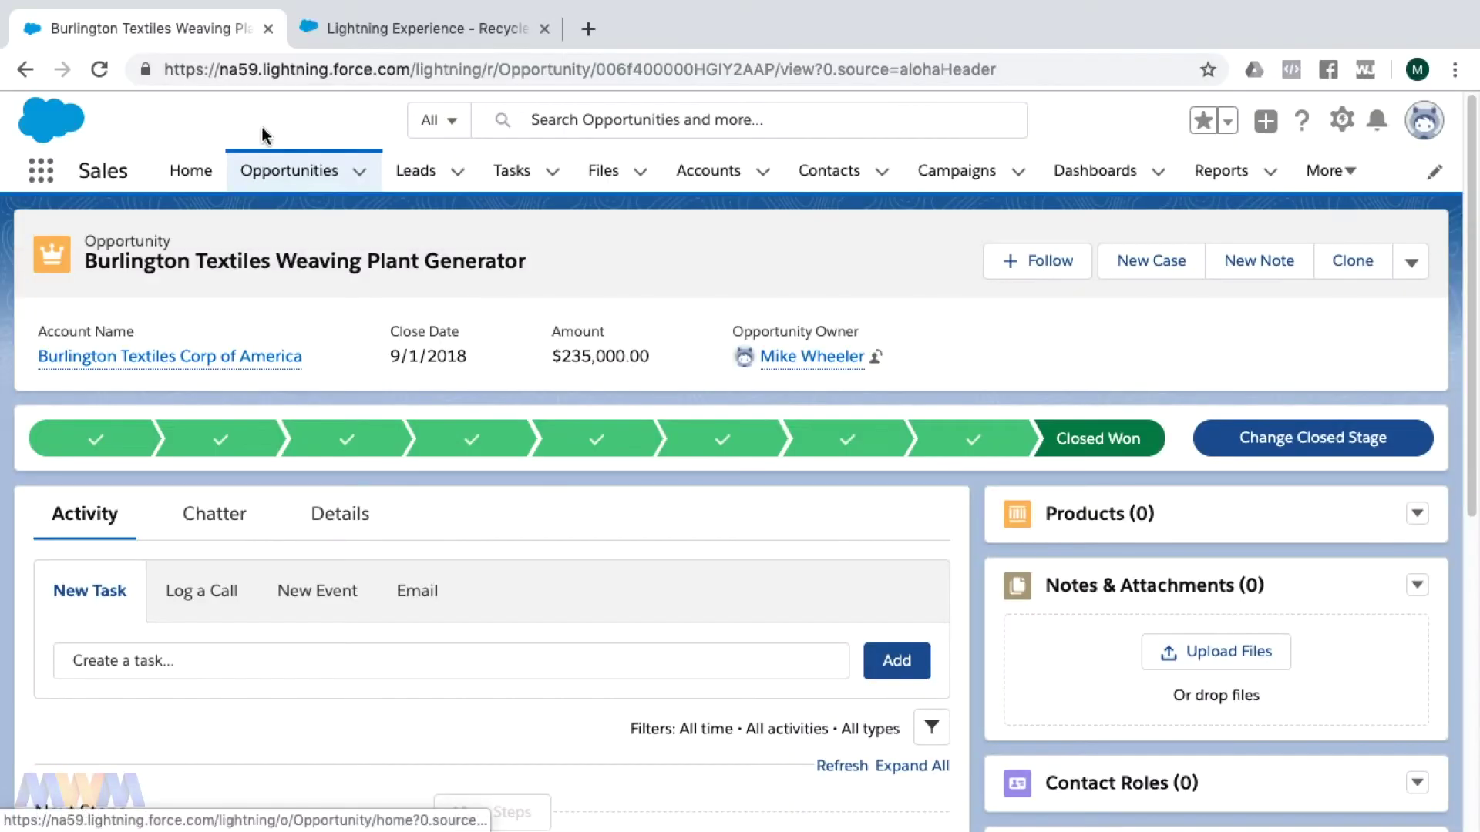
# On the Burlington Textiles Weaving Plant Generator opportunity, view its Chatter feed, then its Details fields.
pyautogui.click(260, 121)
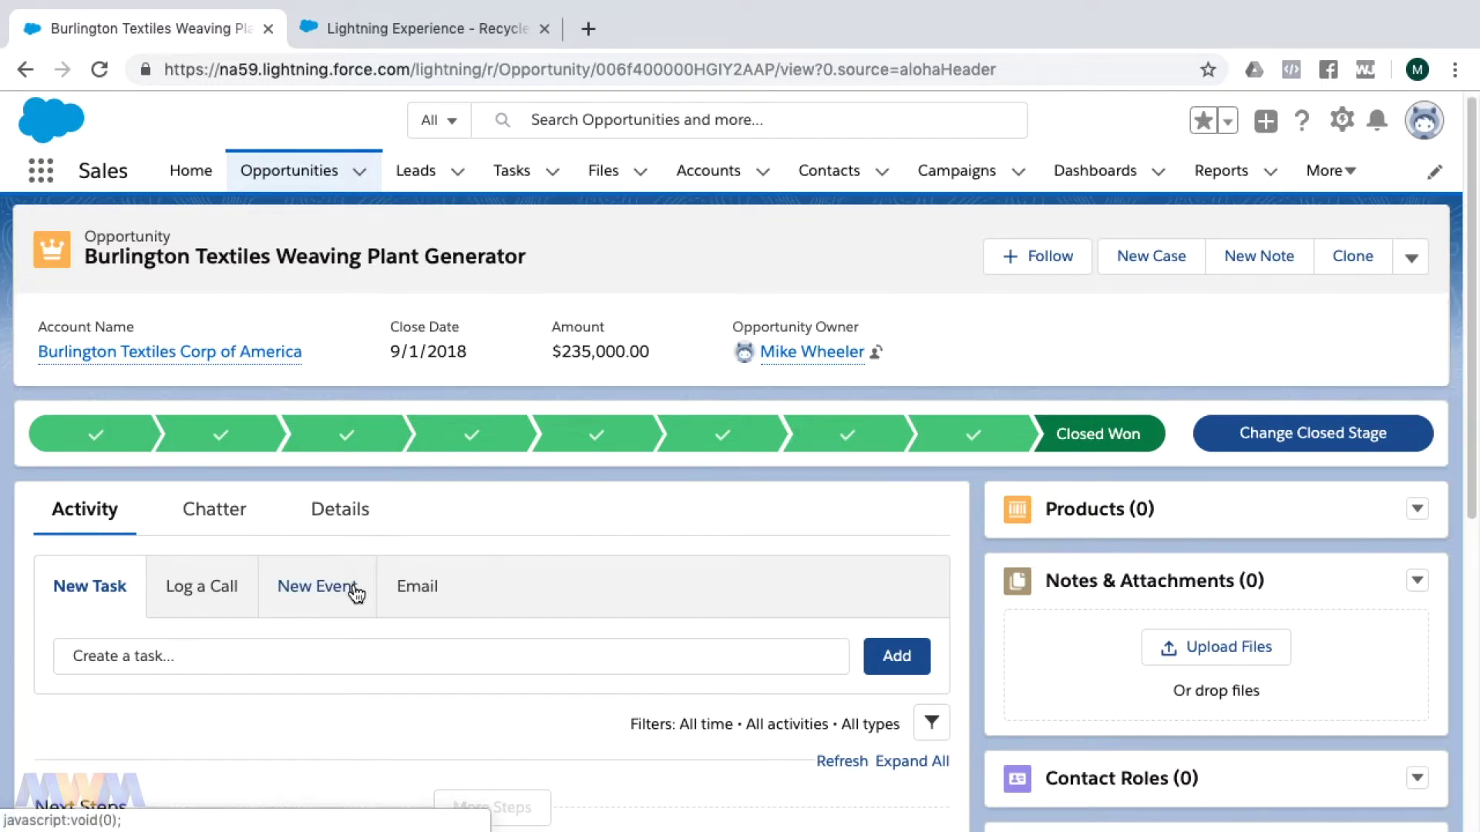
pyautogui.click(220, 511)
pyautogui.click(312, 511)
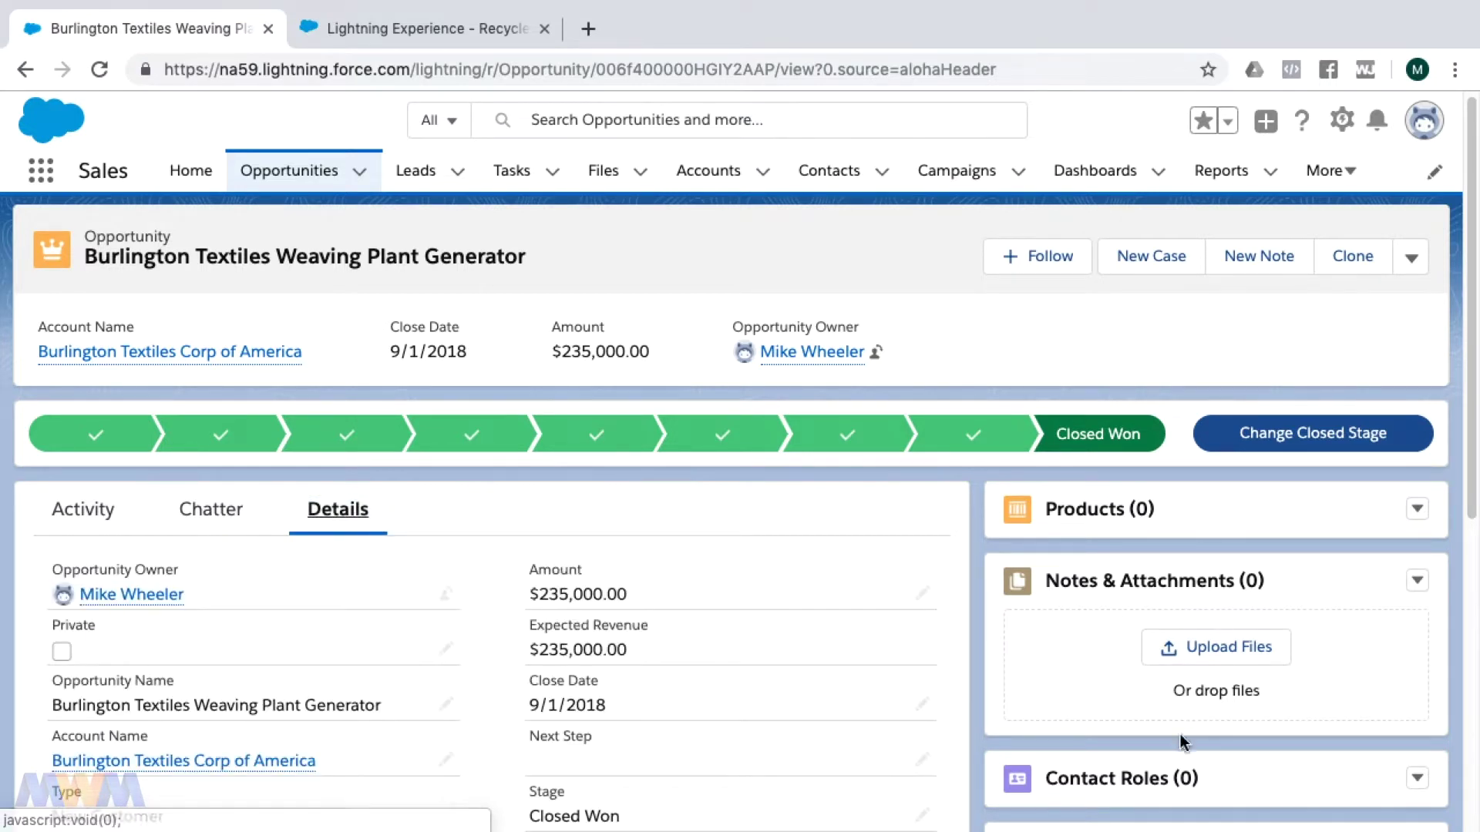
# Switch the leads list to All Open Leads and pin it as the default view.
pyautogui.click(416, 176)
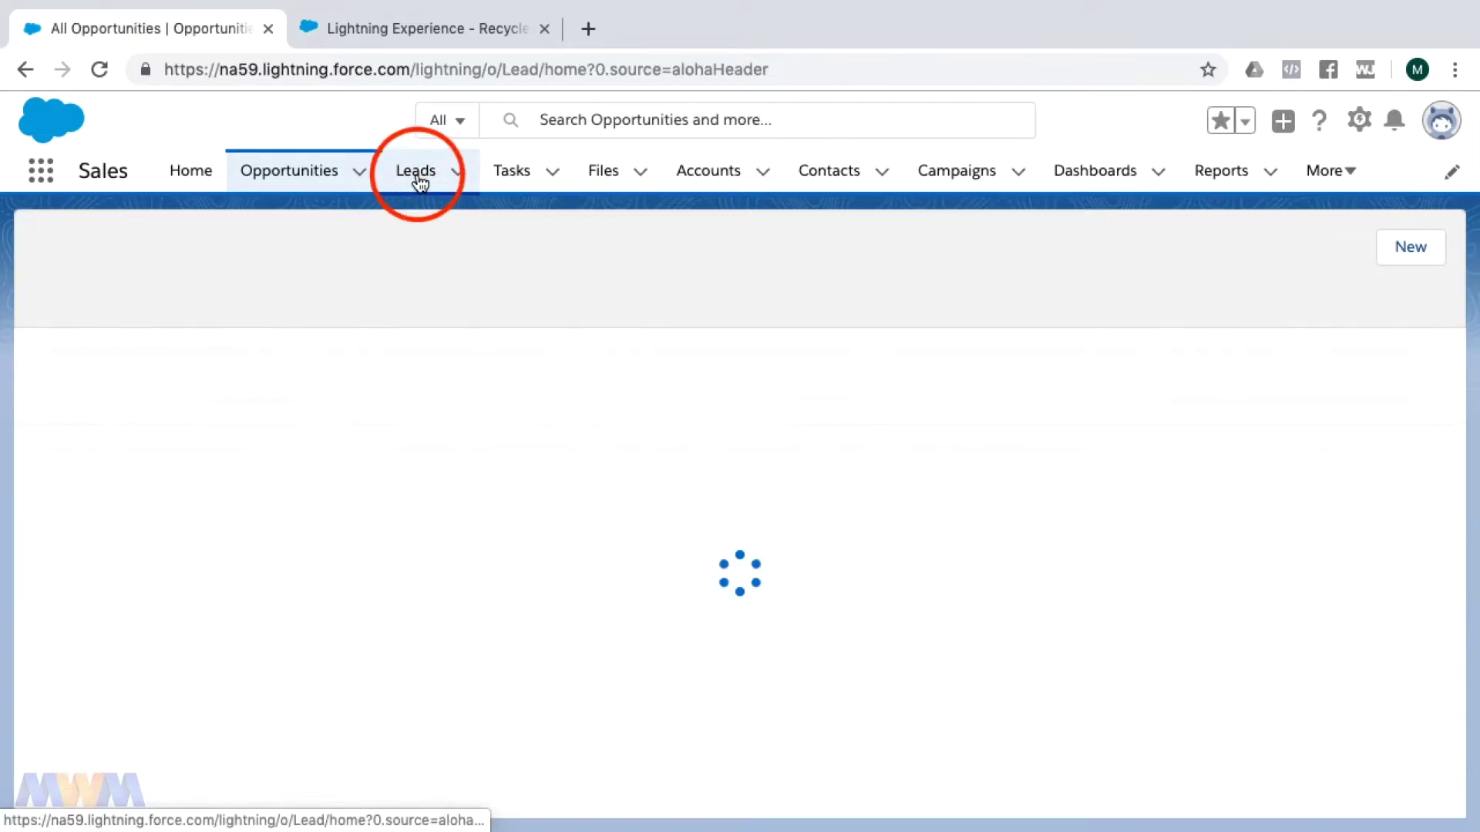
pyautogui.click(266, 257)
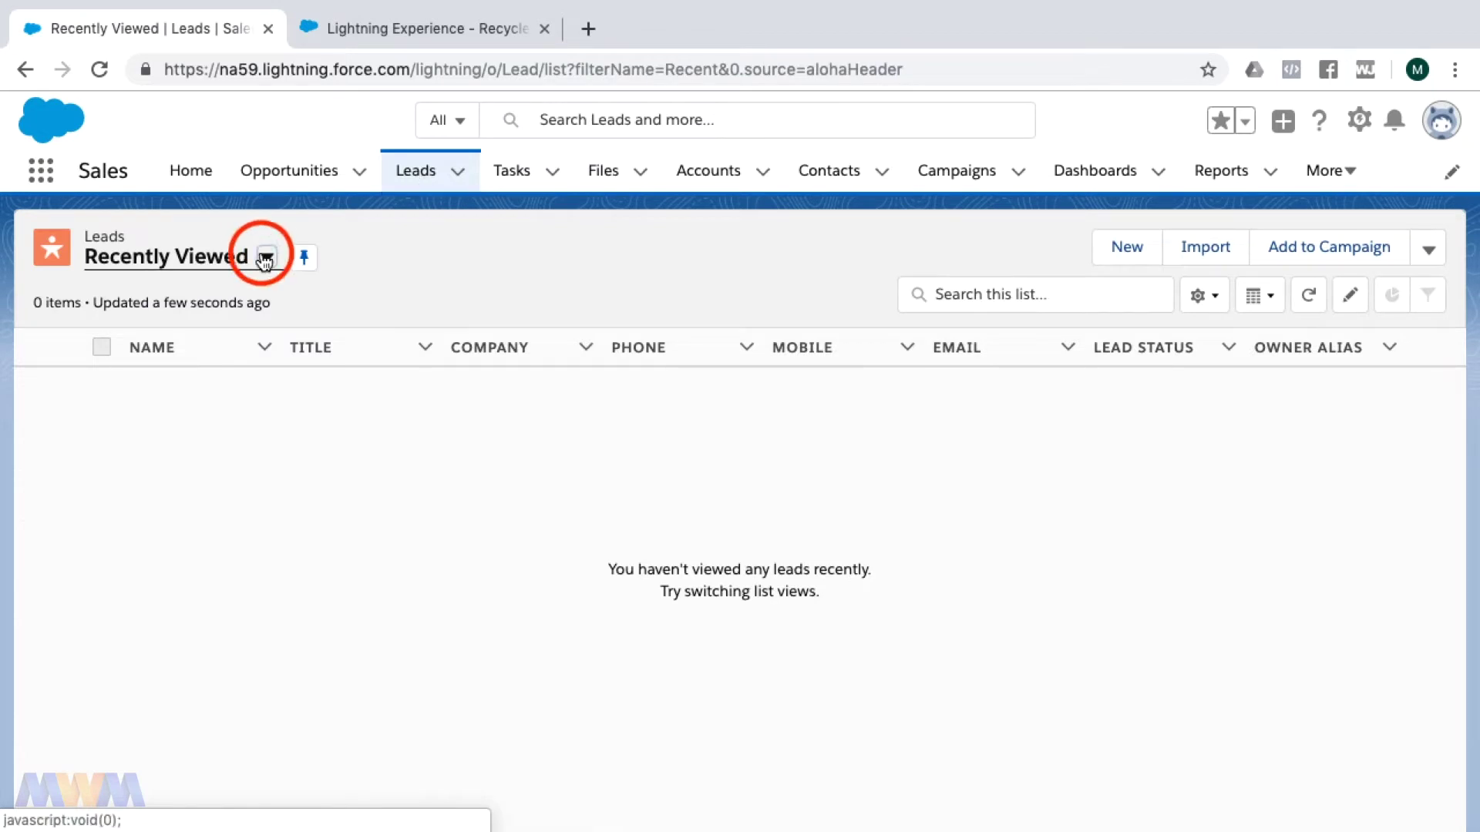
pyautogui.click(219, 337)
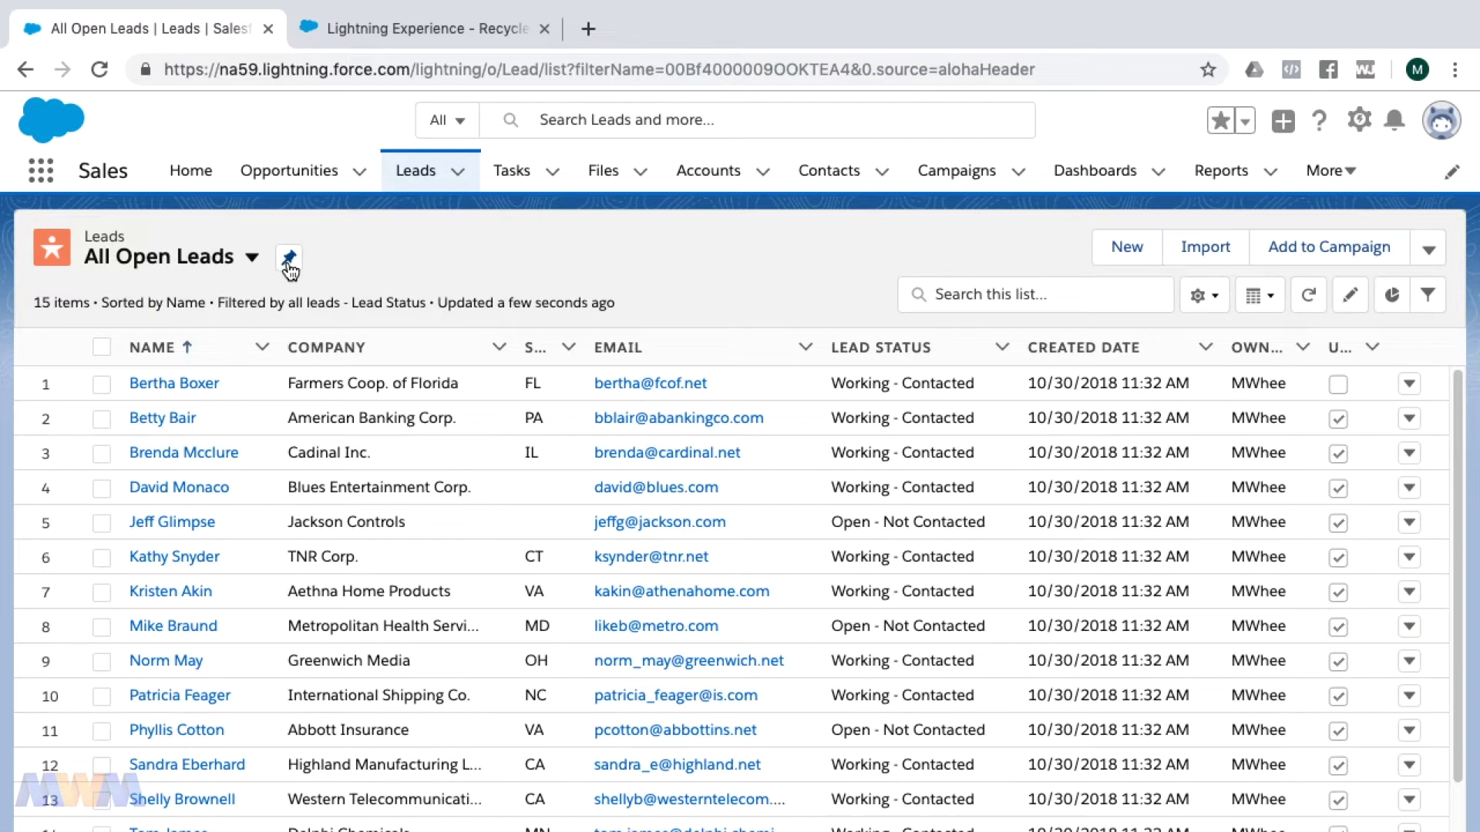
pyautogui.click(289, 258)
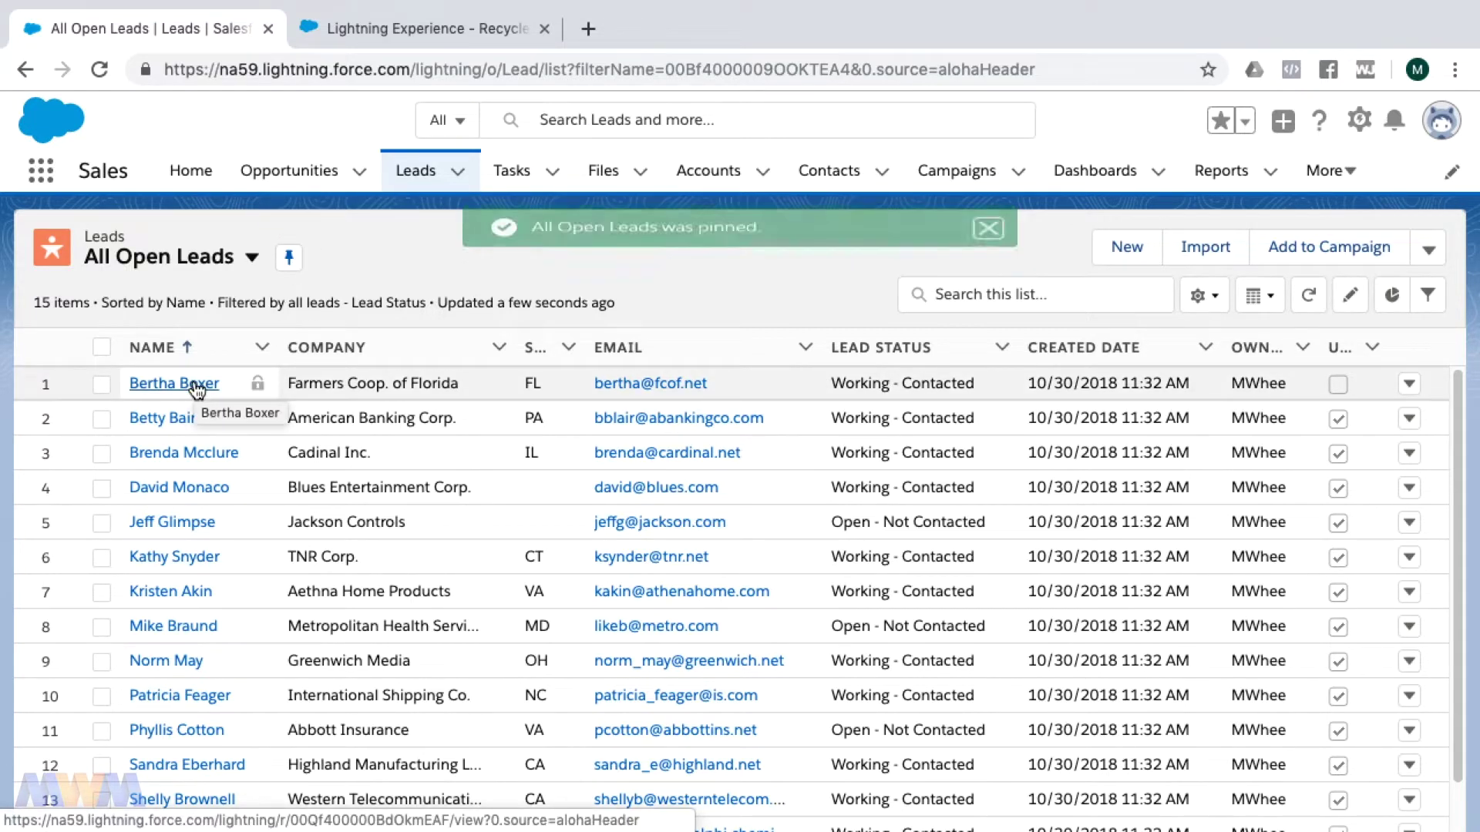
# Open the Farmers Coop. of Florida lead record.
pyautogui.click(197, 385)
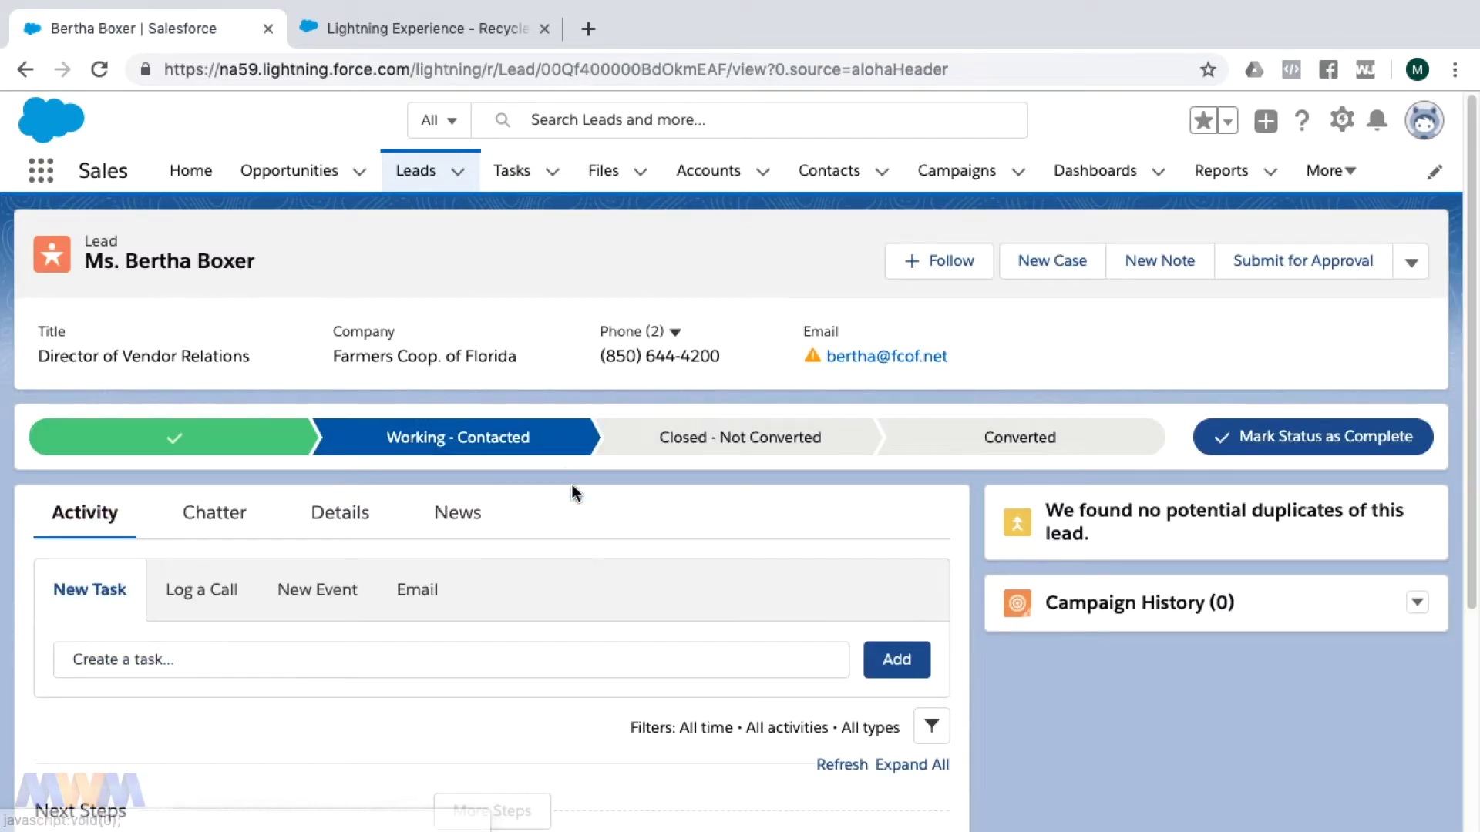
pyautogui.click(285, 174)
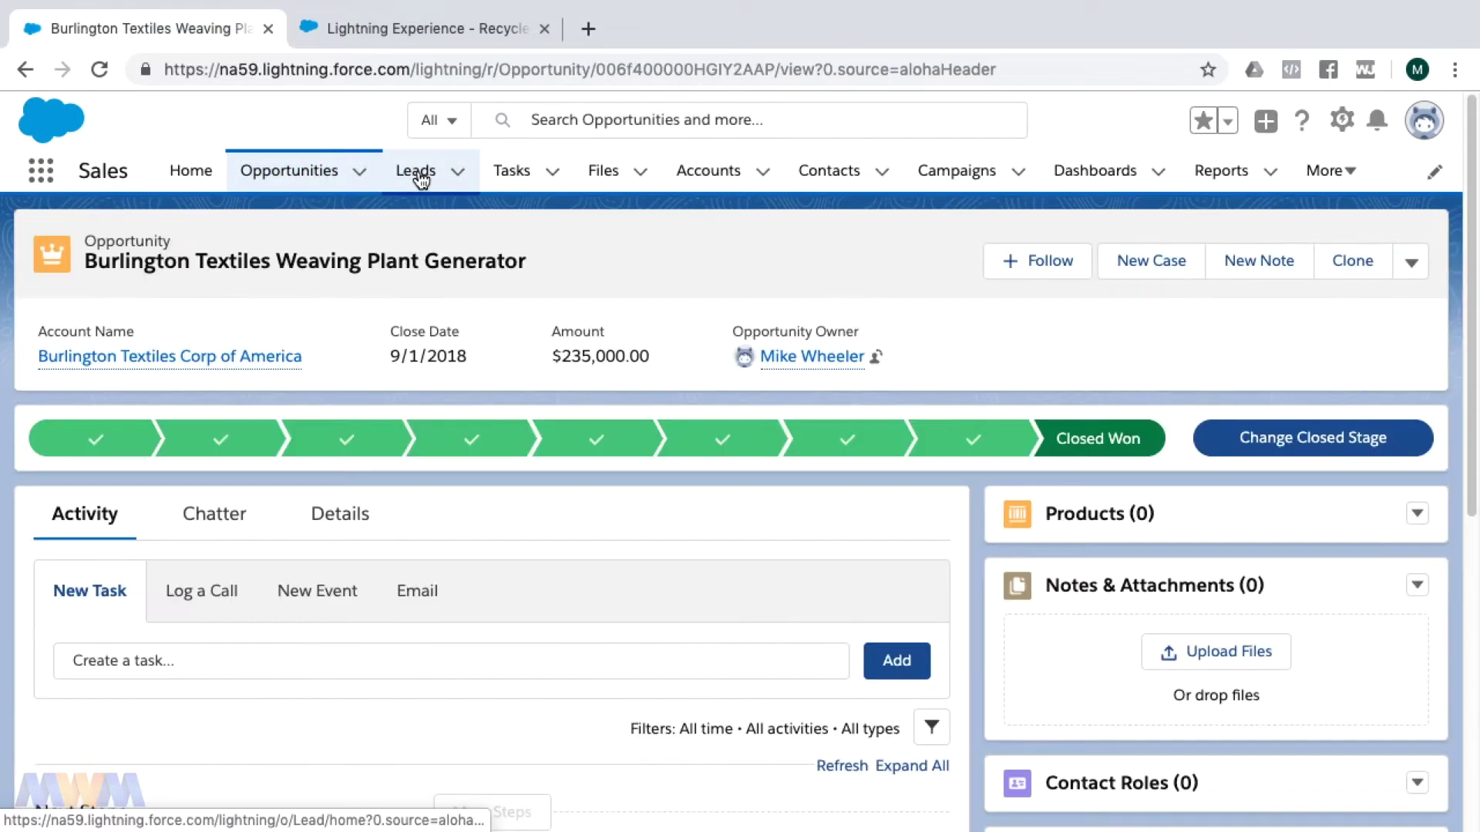
pyautogui.click(421, 173)
pyautogui.click(169, 383)
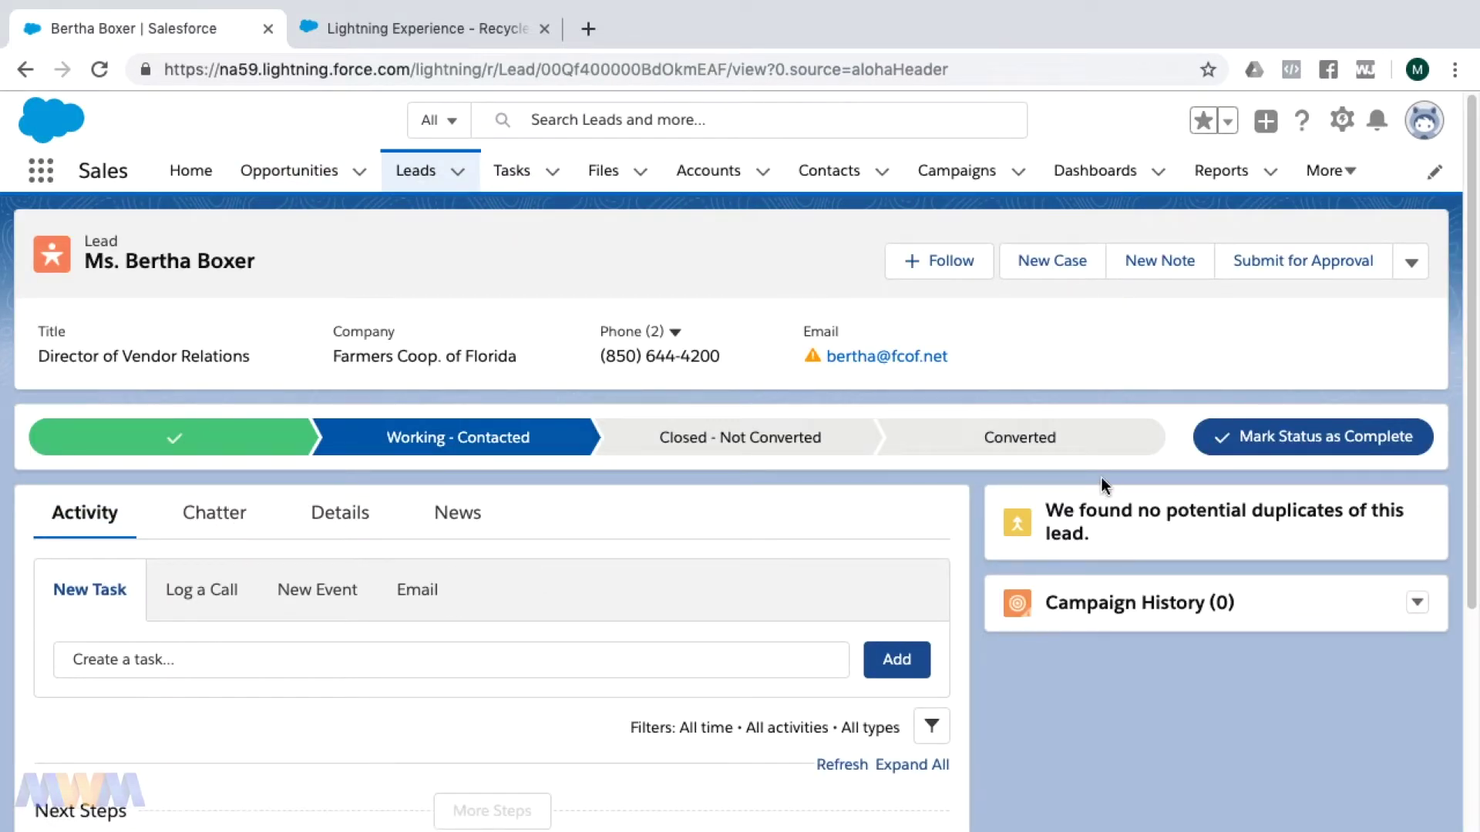
# Open the Burlington Textile Global record from the accounts list.
pyautogui.click(722, 182)
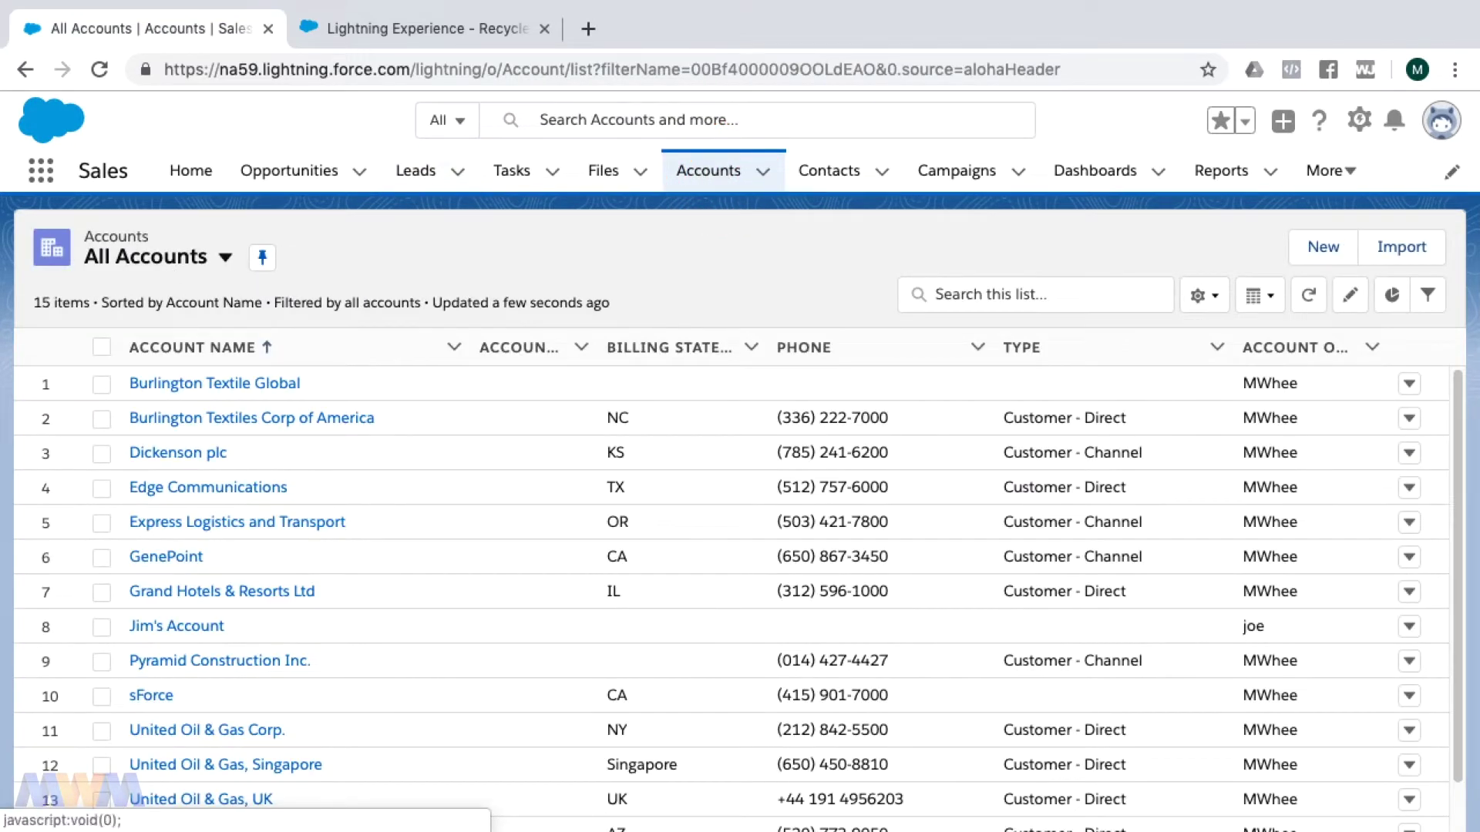
pyautogui.click(246, 382)
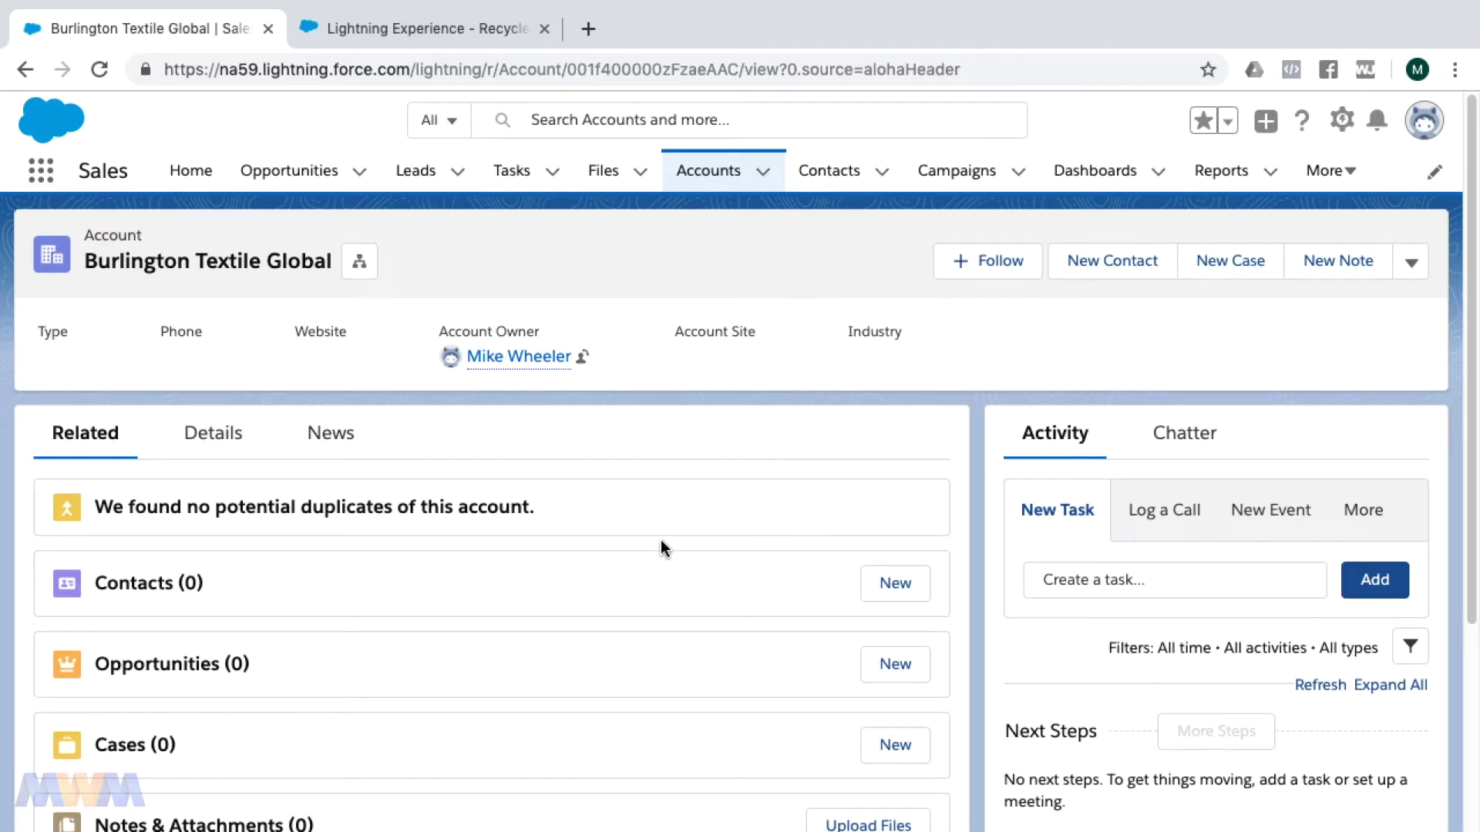
# Reopen the Burlington Textiles Weaving Plant Generator opportunity and view its Chatter and Details tabs.
pyautogui.click(289, 175)
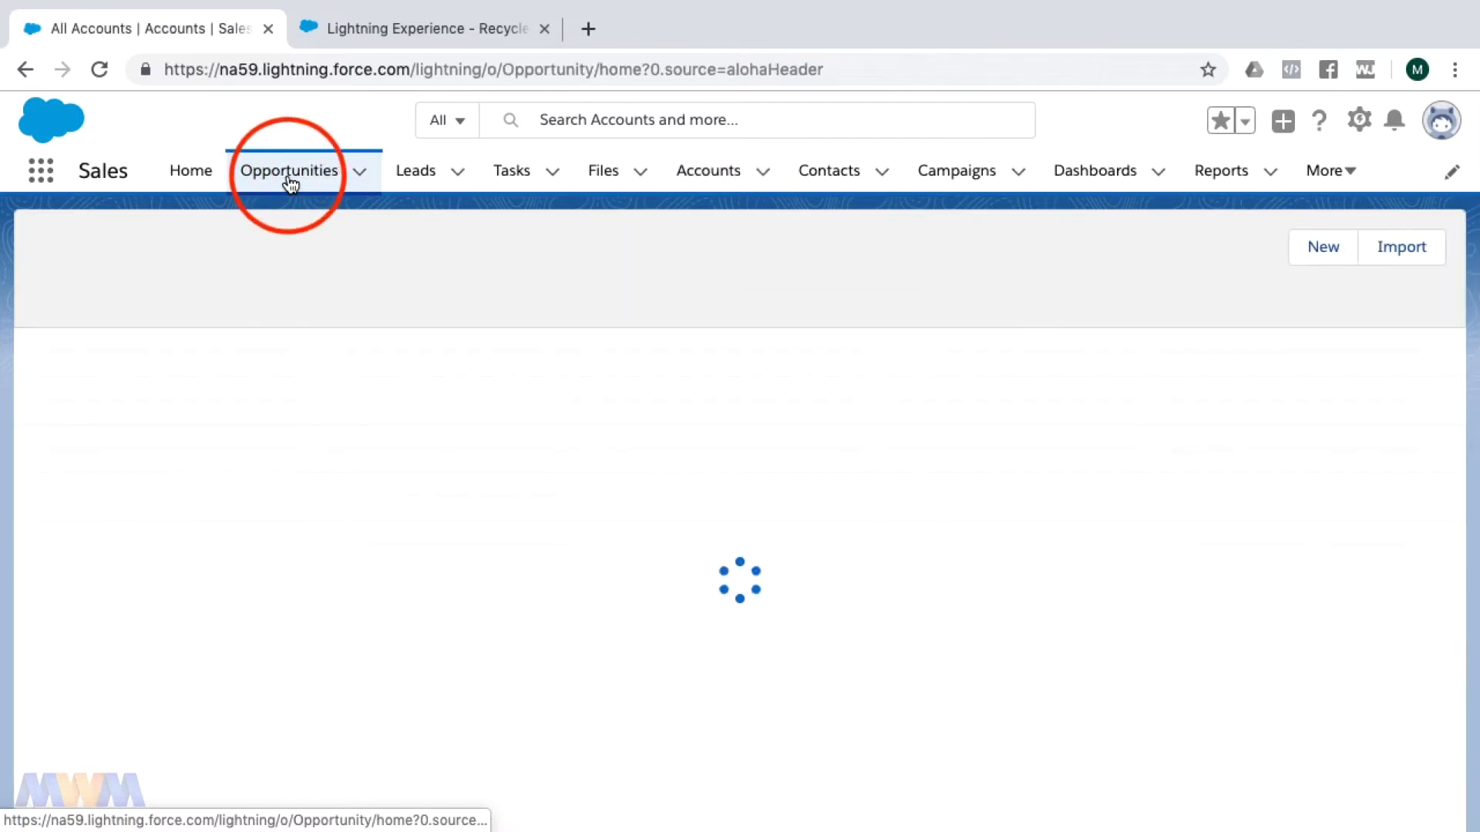
pyautogui.click(221, 383)
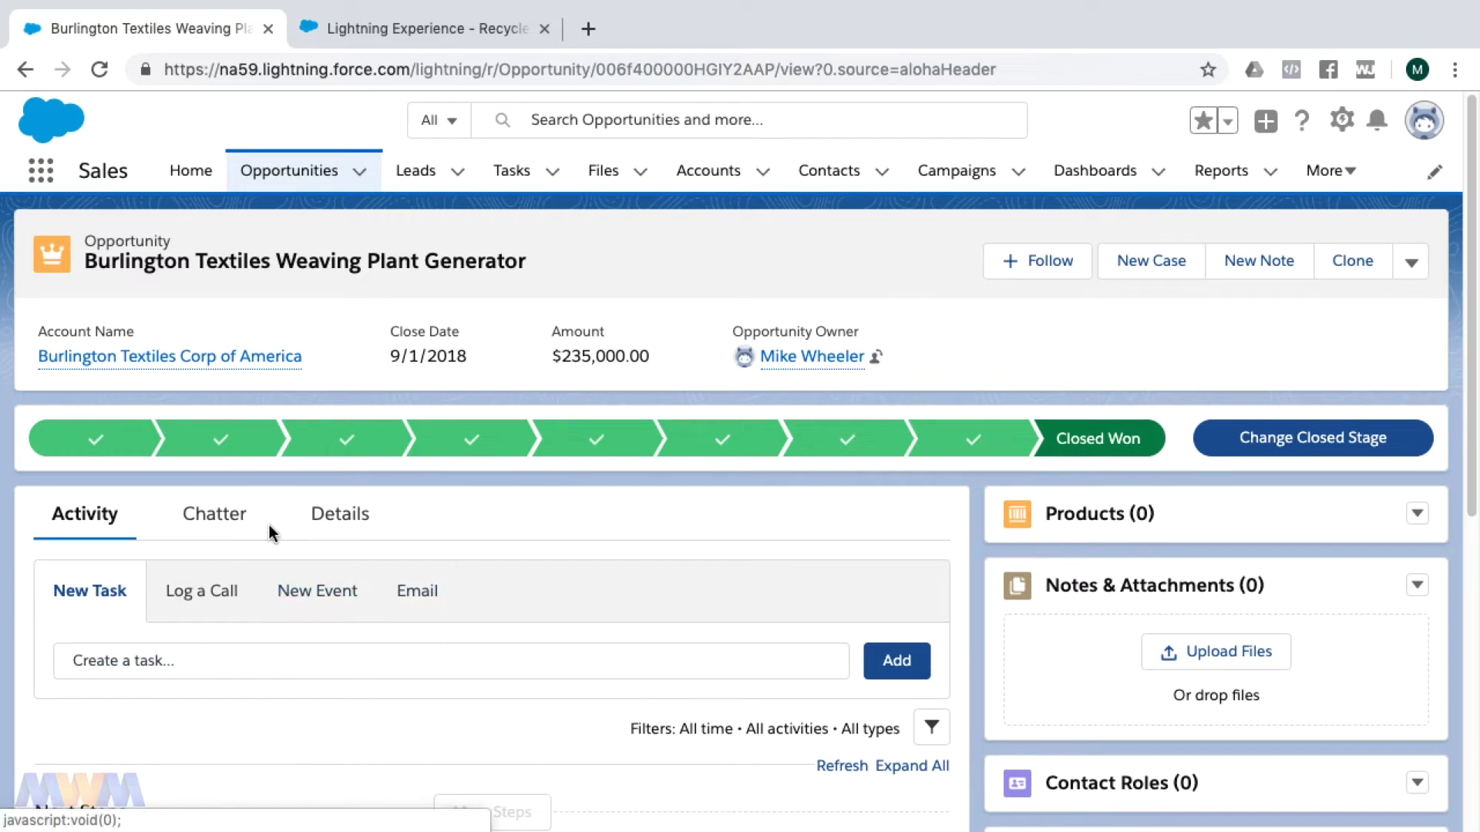
pyautogui.click(205, 531)
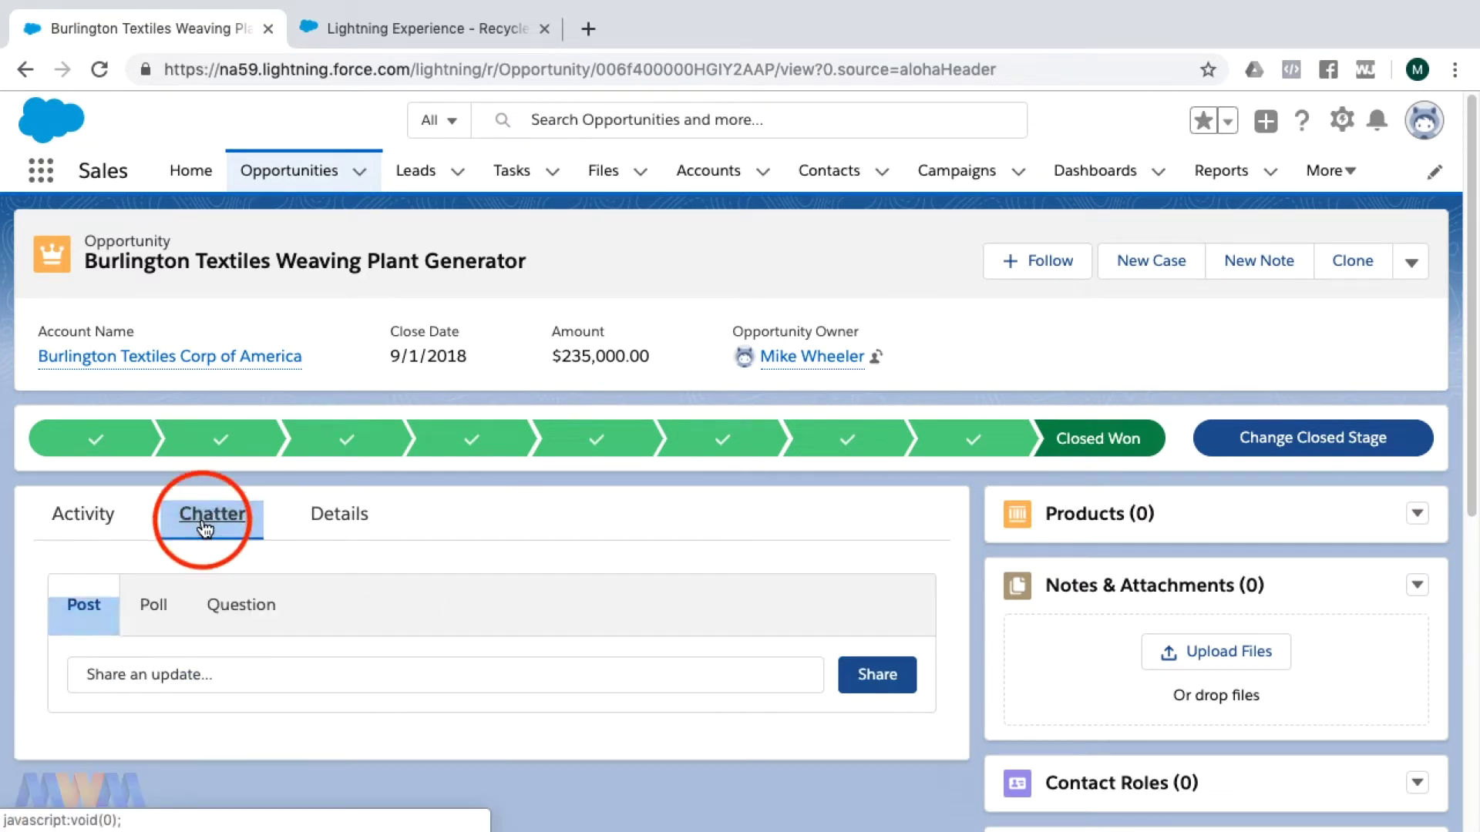
pyautogui.click(320, 519)
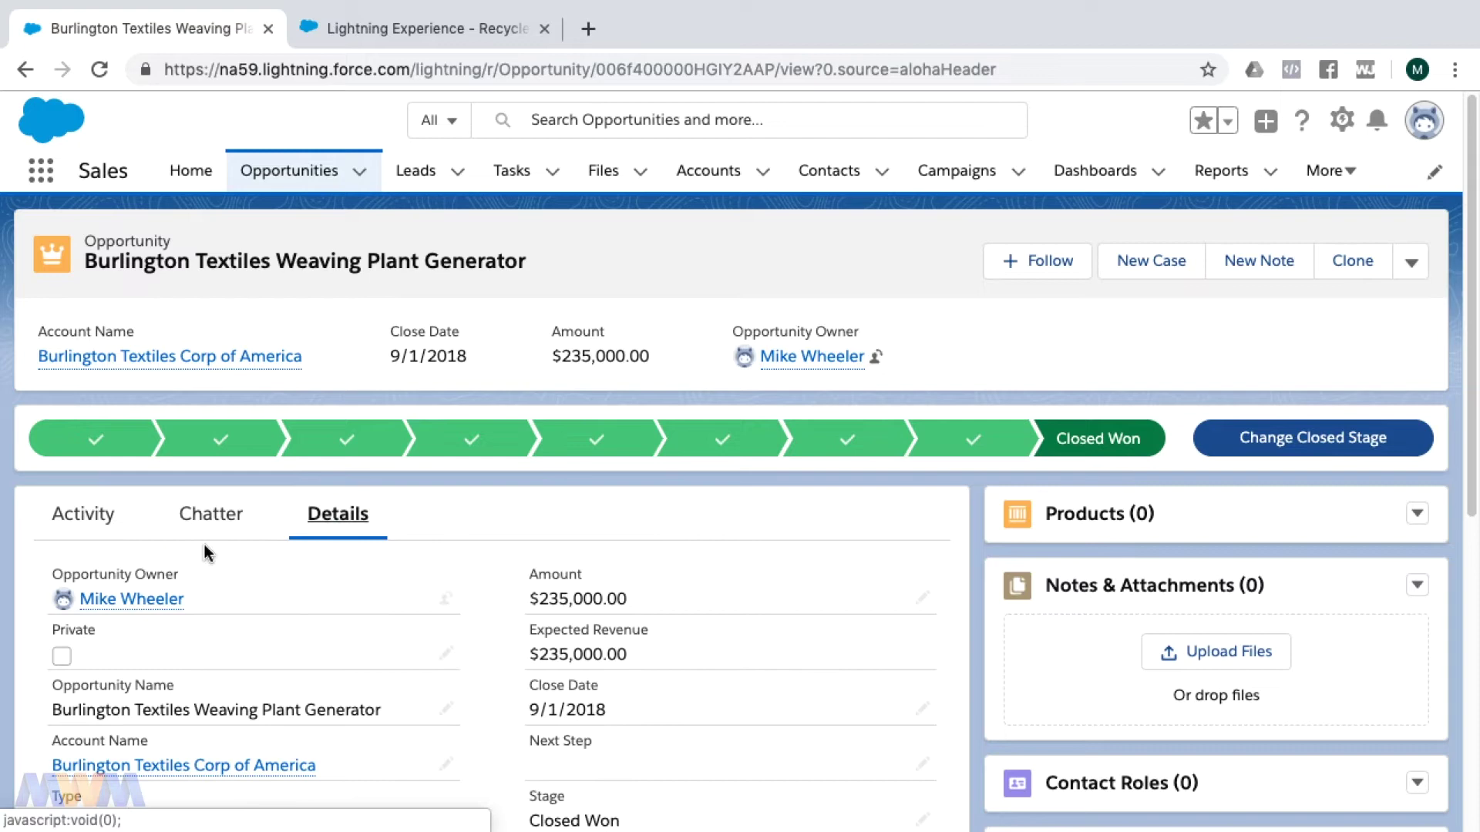
# Open the Farmers Coop. of Florida lead, then go to the All Accounts list.
pyautogui.click(417, 172)
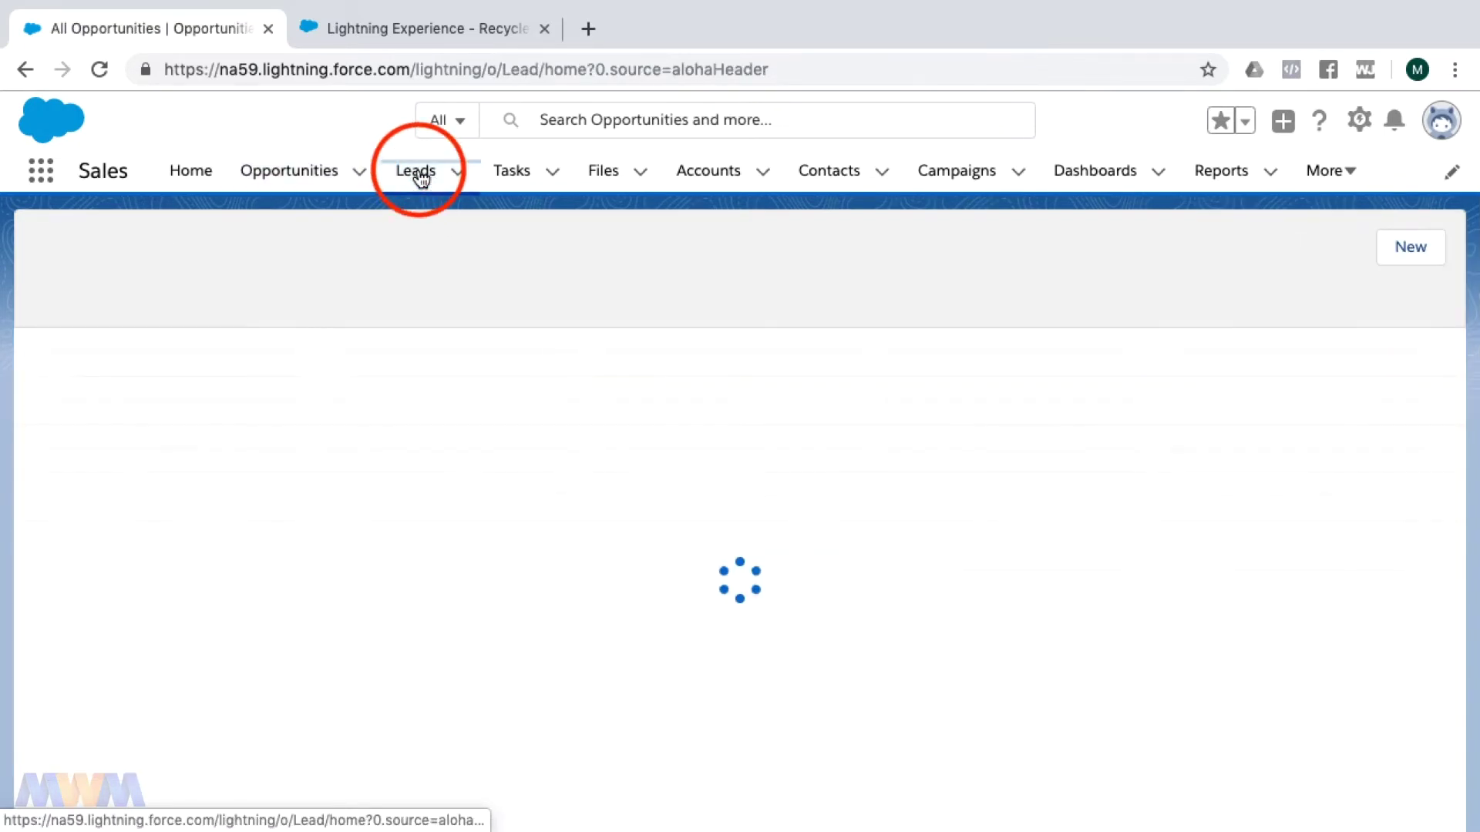
pyautogui.click(202, 384)
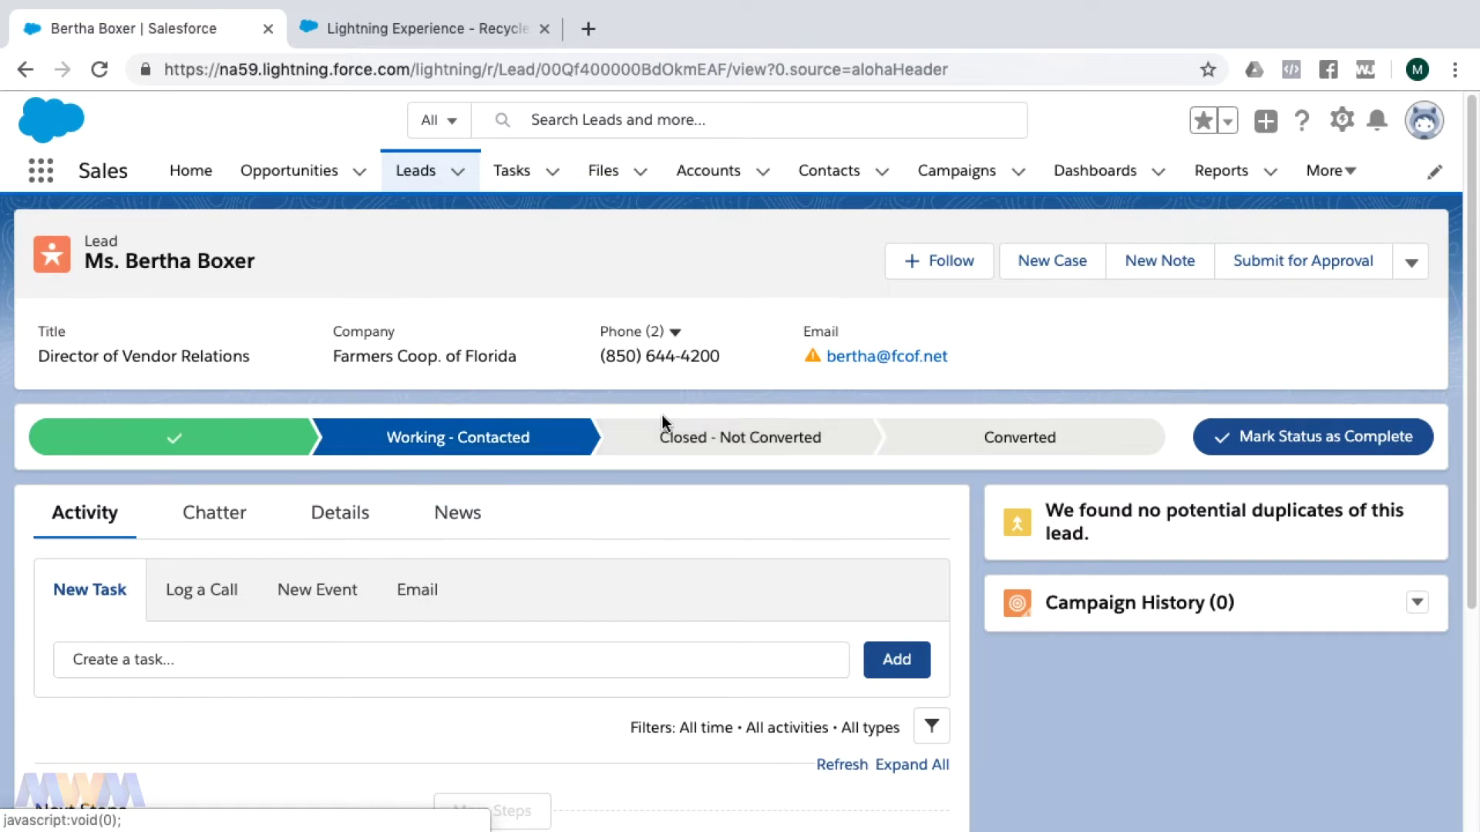
pyautogui.click(708, 170)
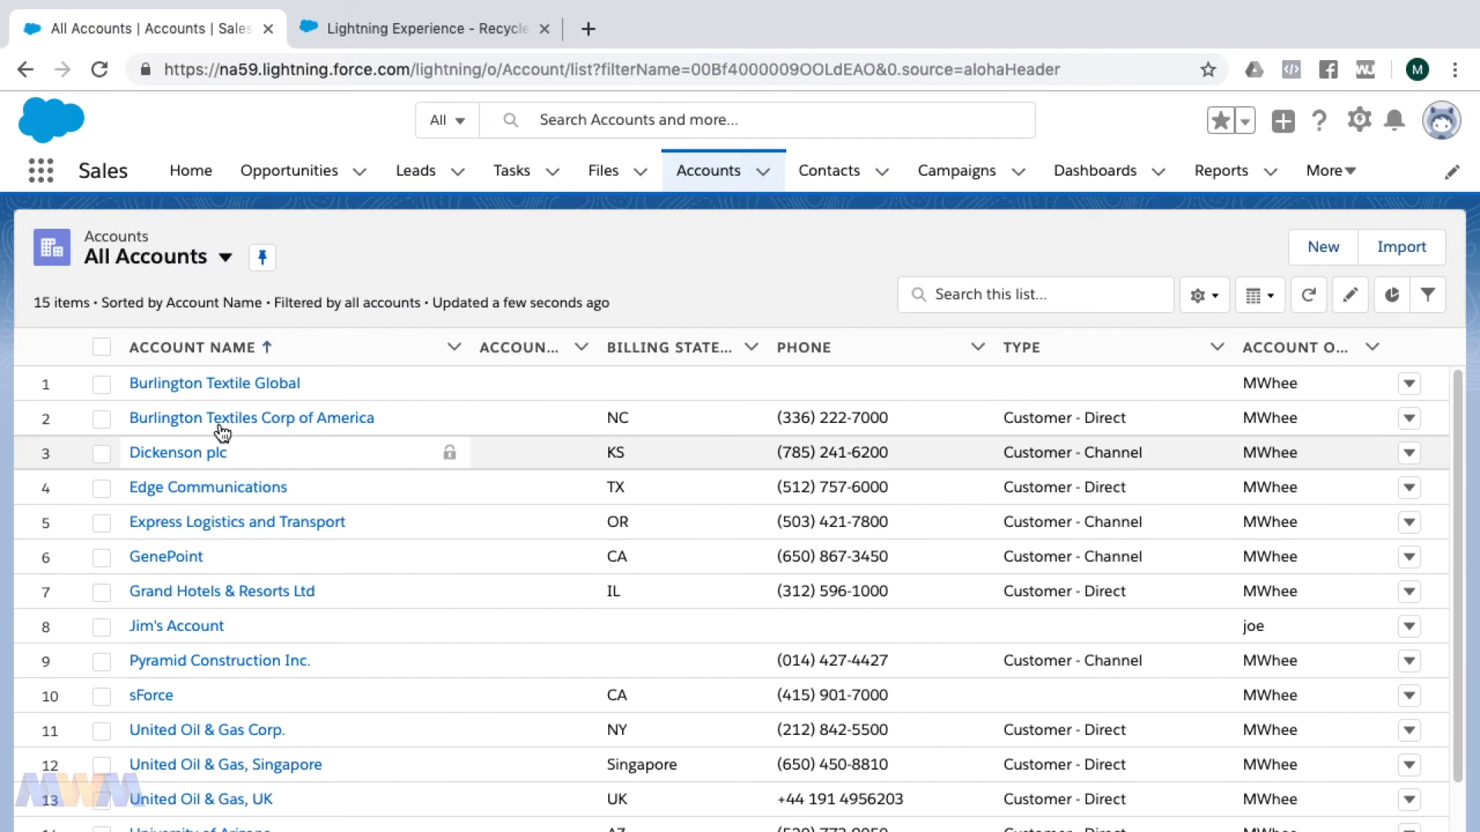
# Open Burlington Textile Global and choose Edit Page from the Setup menu.
pyautogui.click(206, 390)
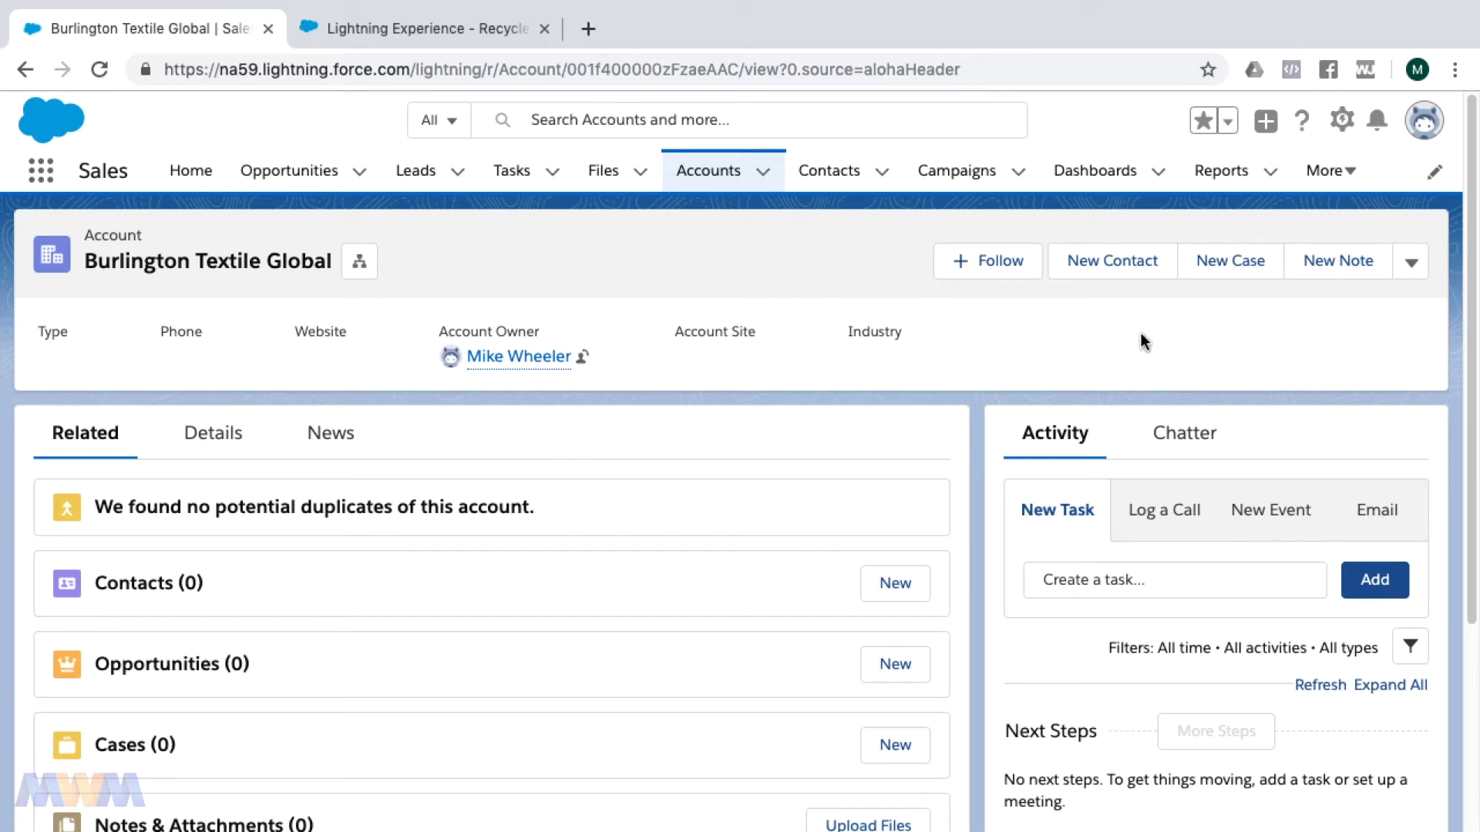
pyautogui.click(1341, 120)
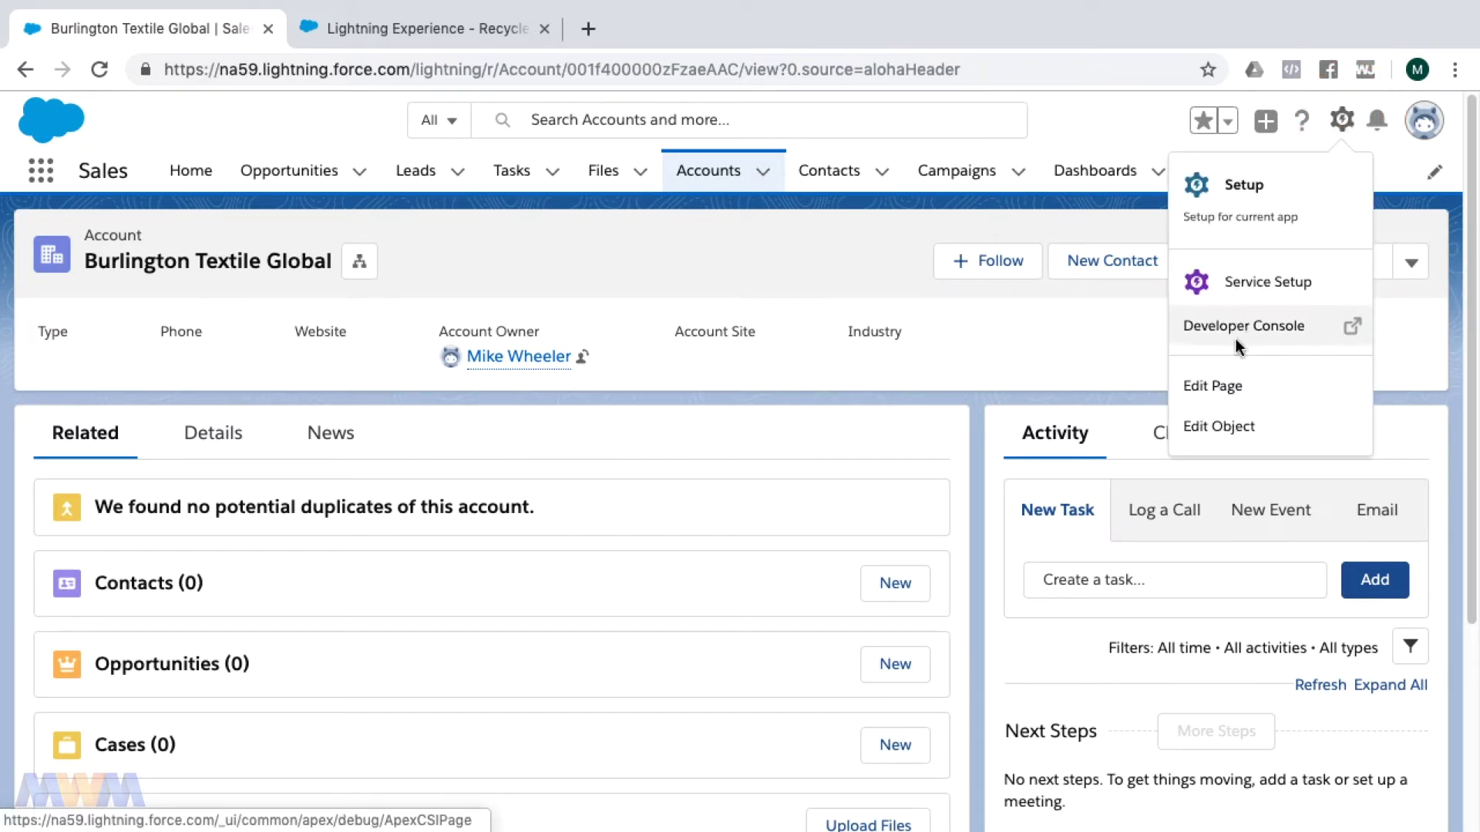
pyautogui.click(1224, 385)
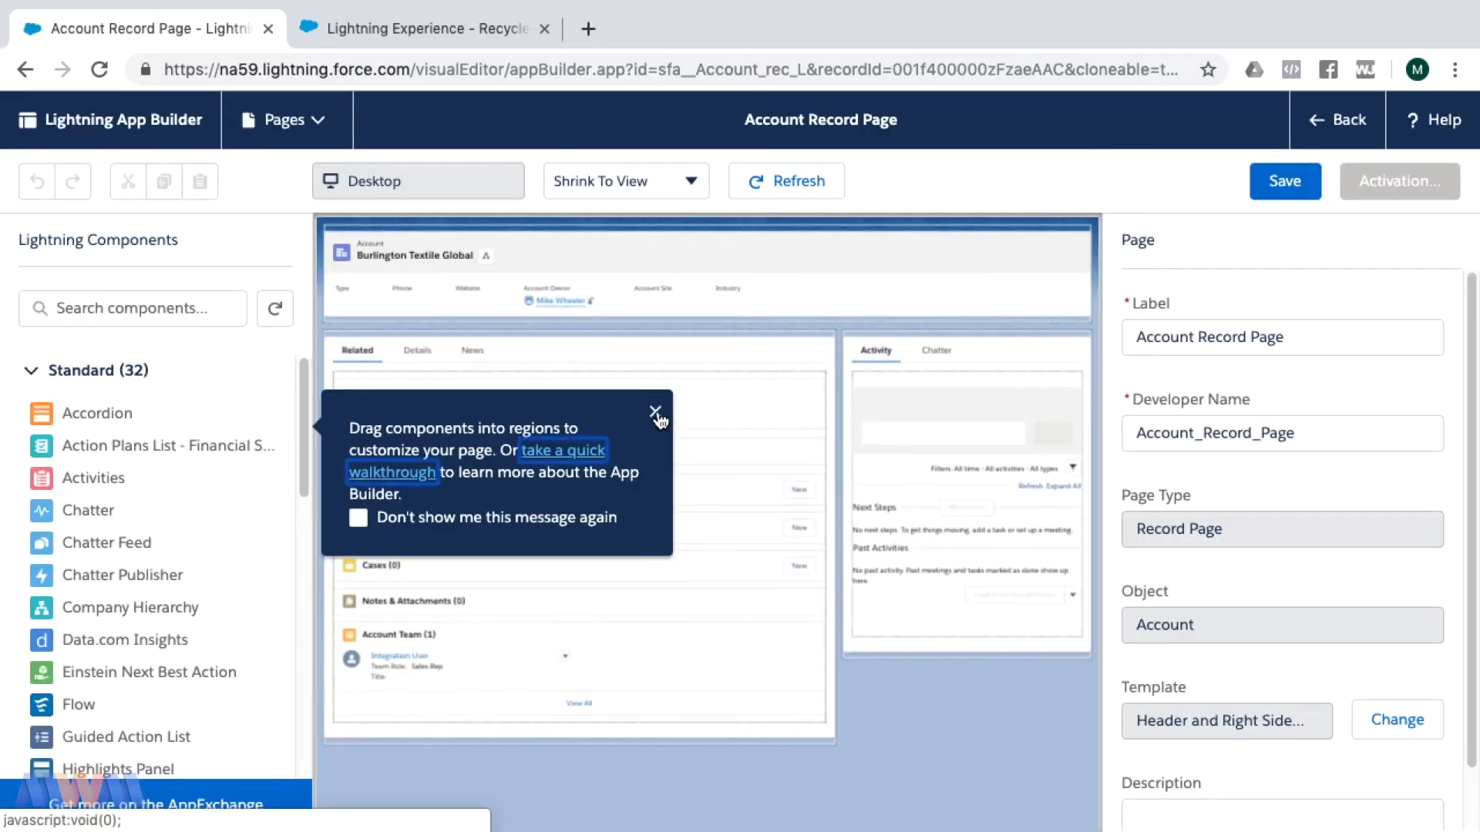
# Browse the Account Record Page templates, keep Header and Right Sidebar, and exit the editor.
pyautogui.click(655, 413)
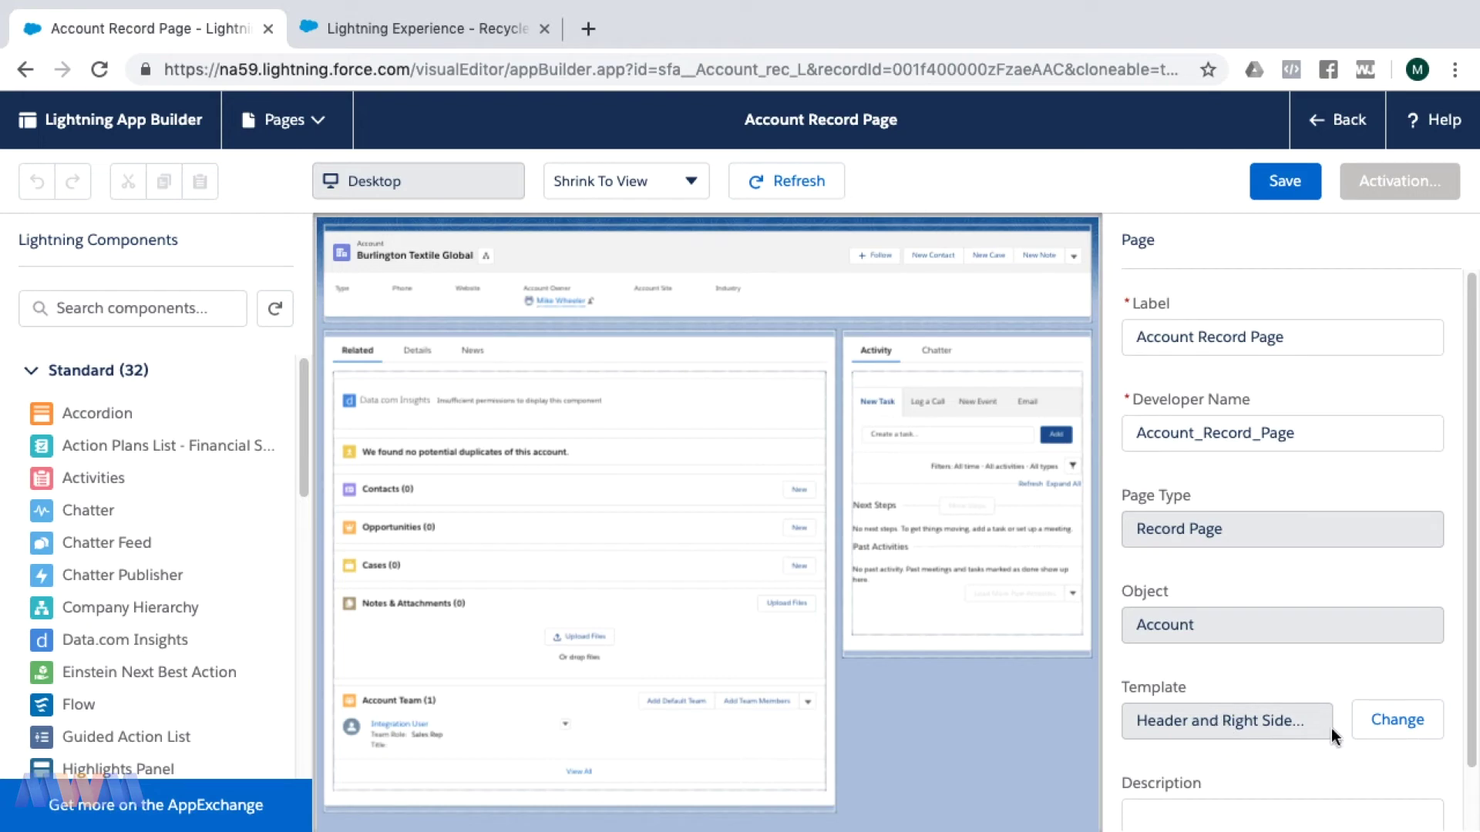
pyautogui.click(1375, 723)
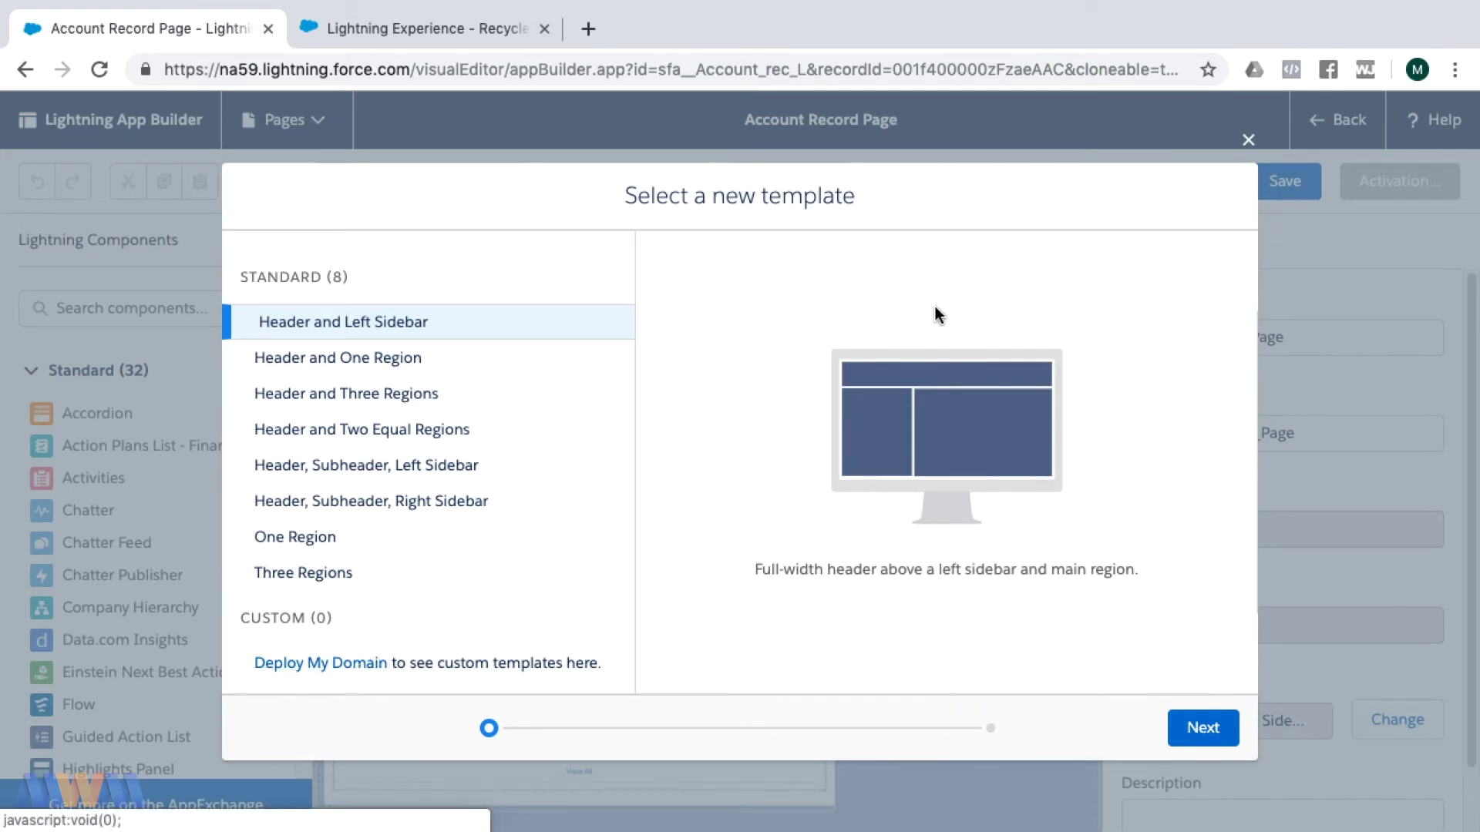
pyautogui.click(1249, 140)
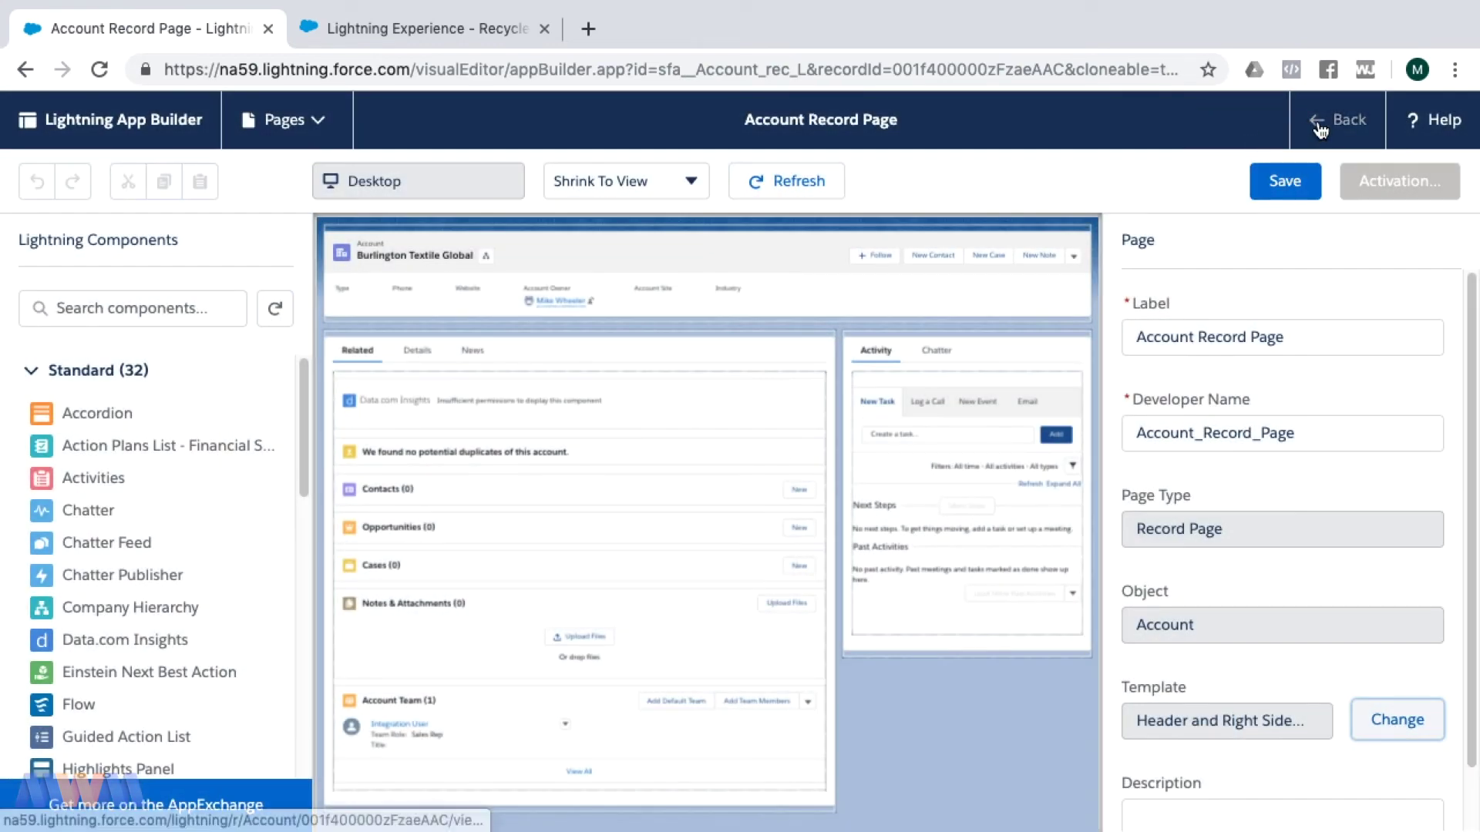
pyautogui.click(1319, 123)
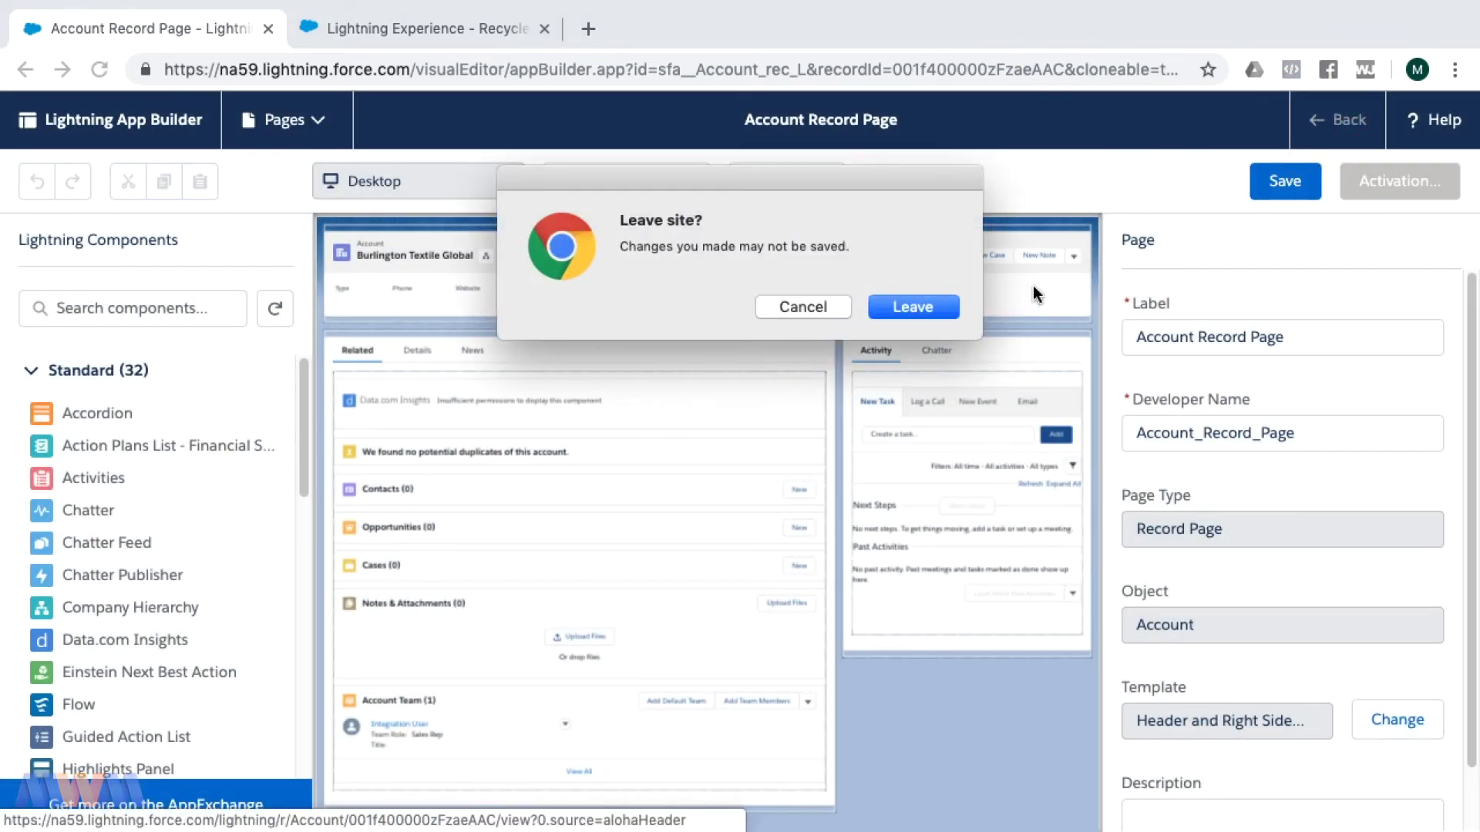
# Leave without saving and open DM Campaign to Top Customers - Nov 12-23, 2001 from All Active Campaigns.
pyautogui.click(916, 316)
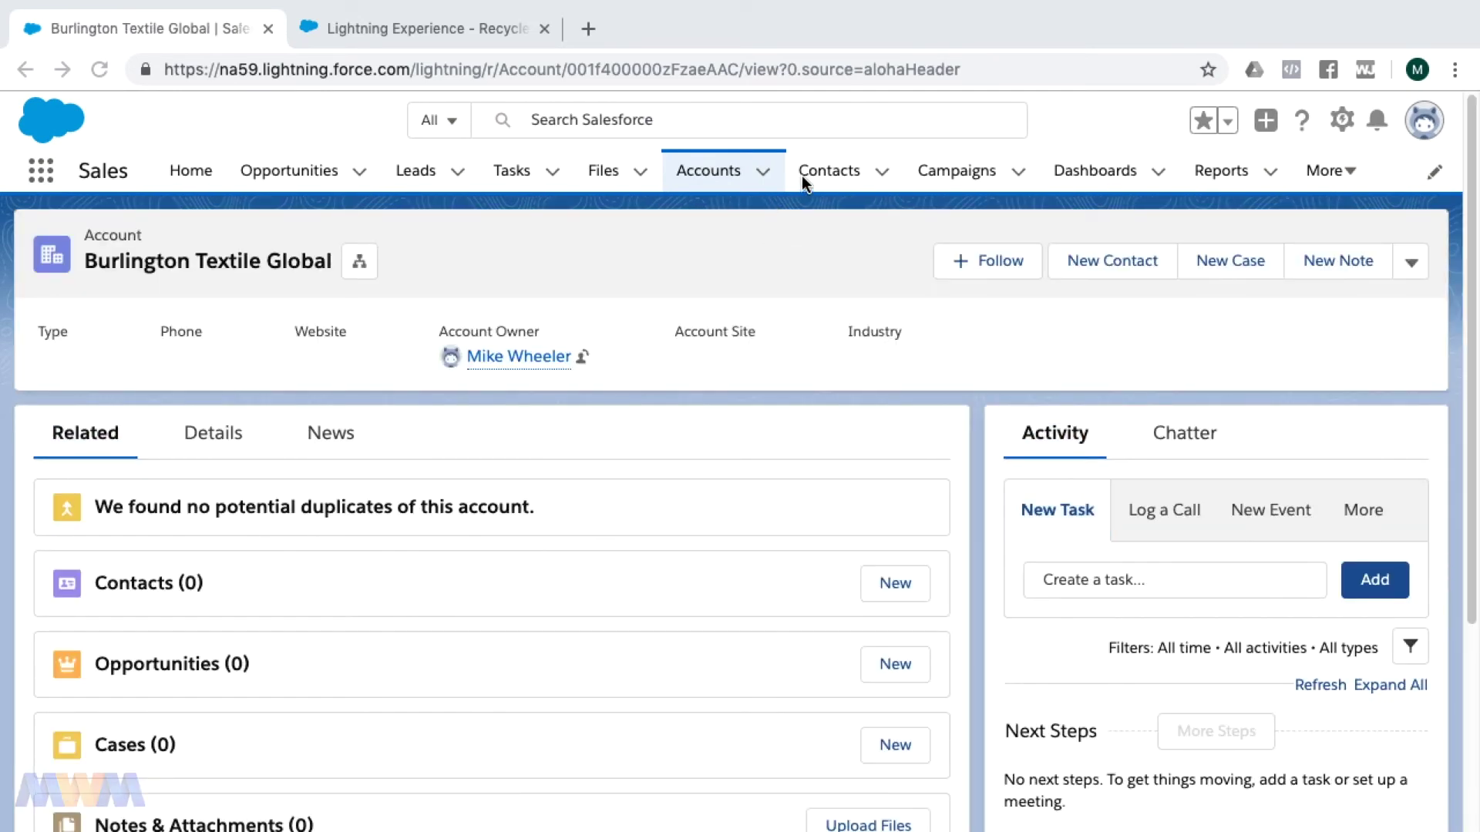
pyautogui.click(942, 173)
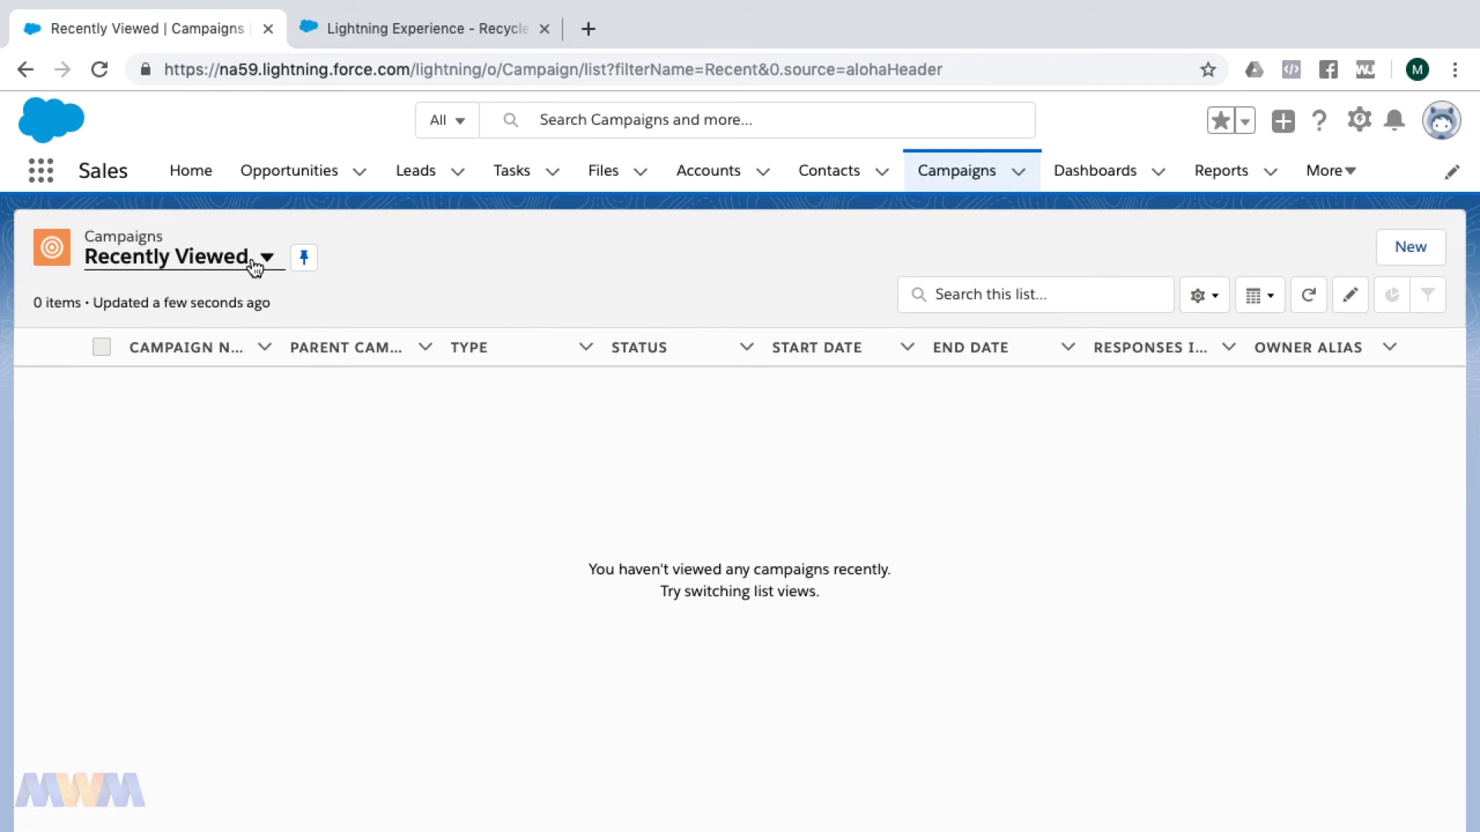
pyautogui.click(247, 266)
pyautogui.click(198, 334)
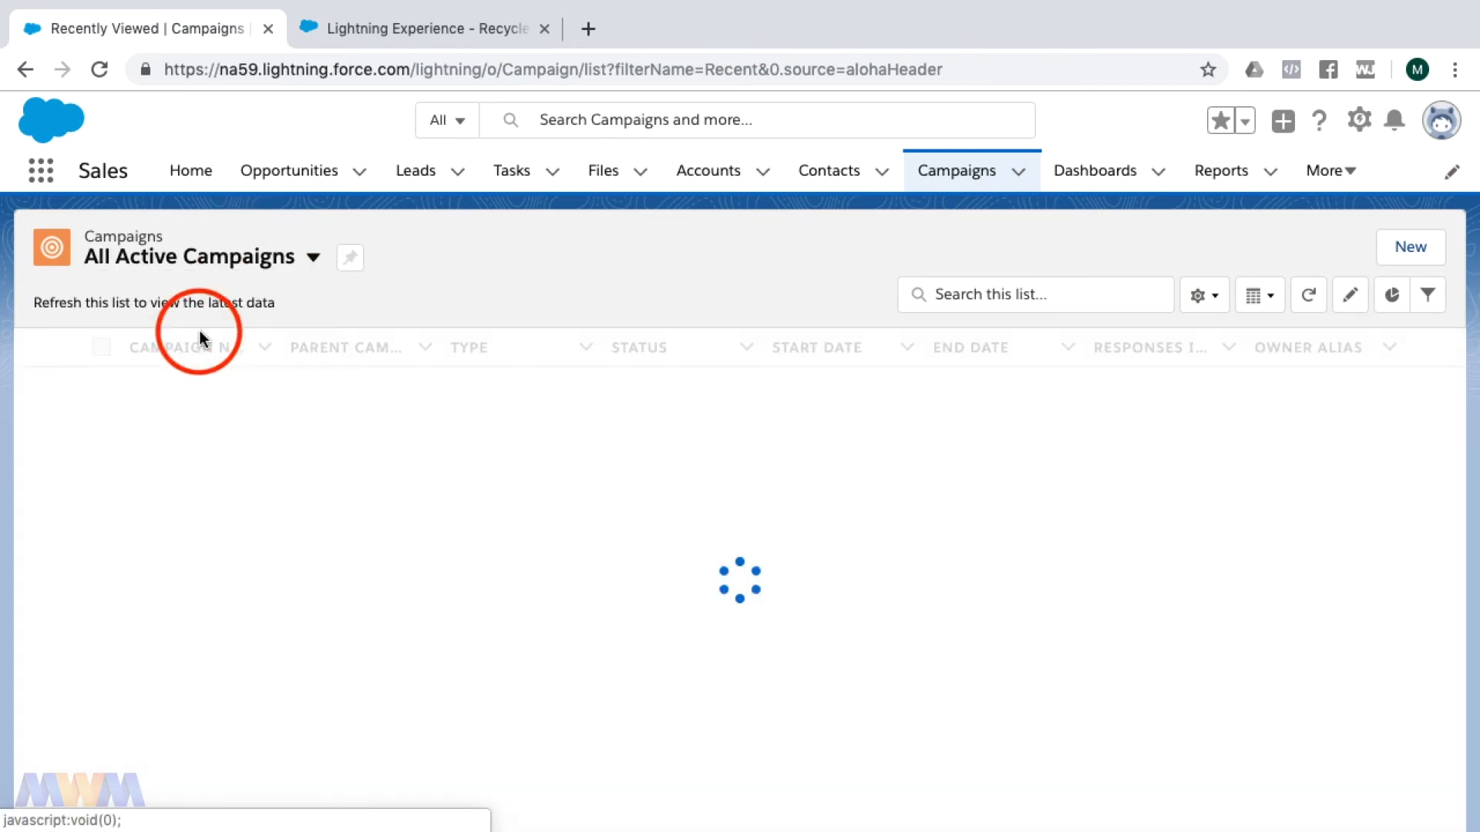
pyautogui.click(231, 384)
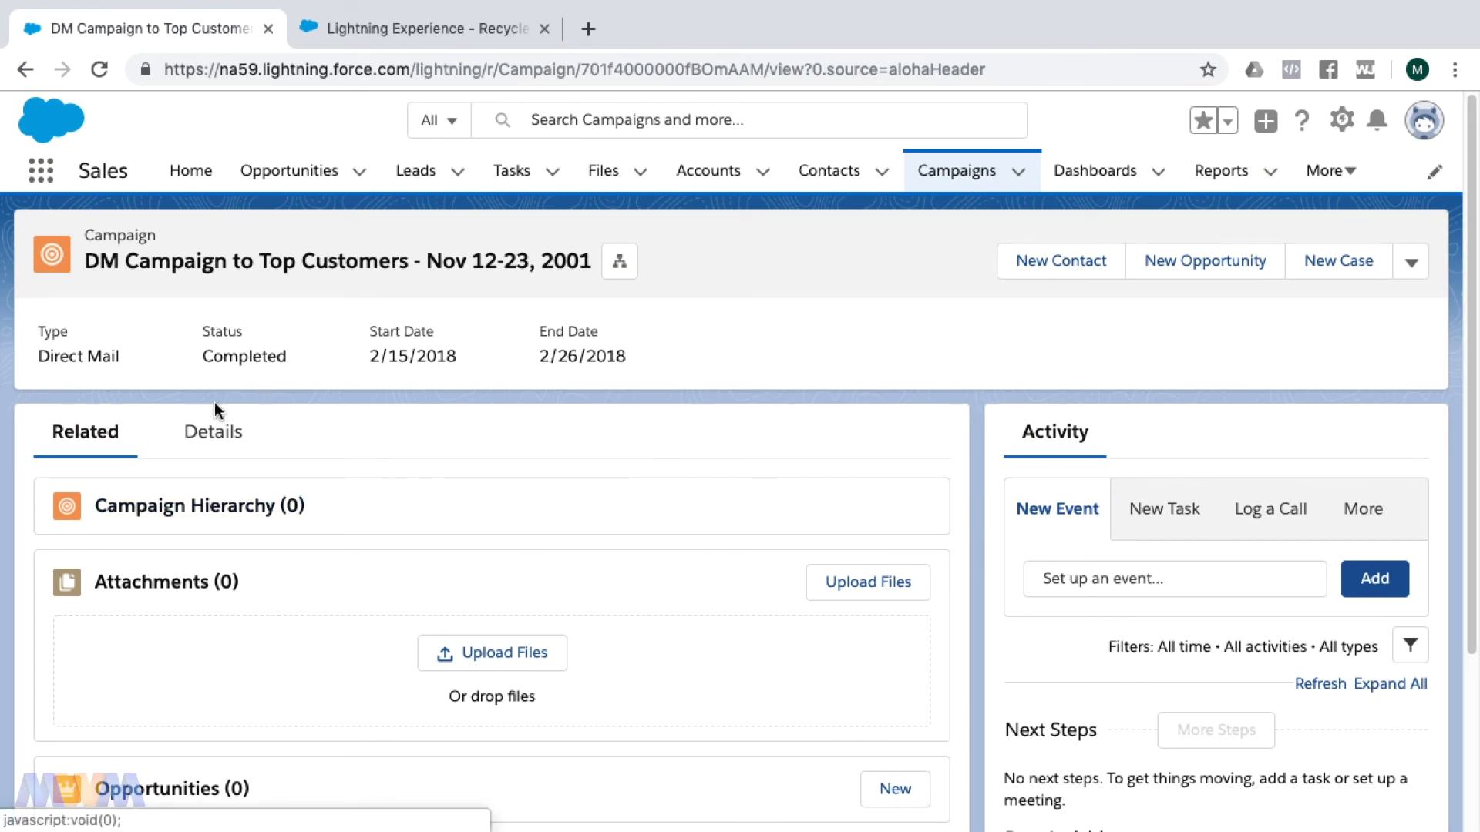
# Open Burlington Textiles Weaving Plant Generator from the All Opportunities list.
pyautogui.click(739, 265)
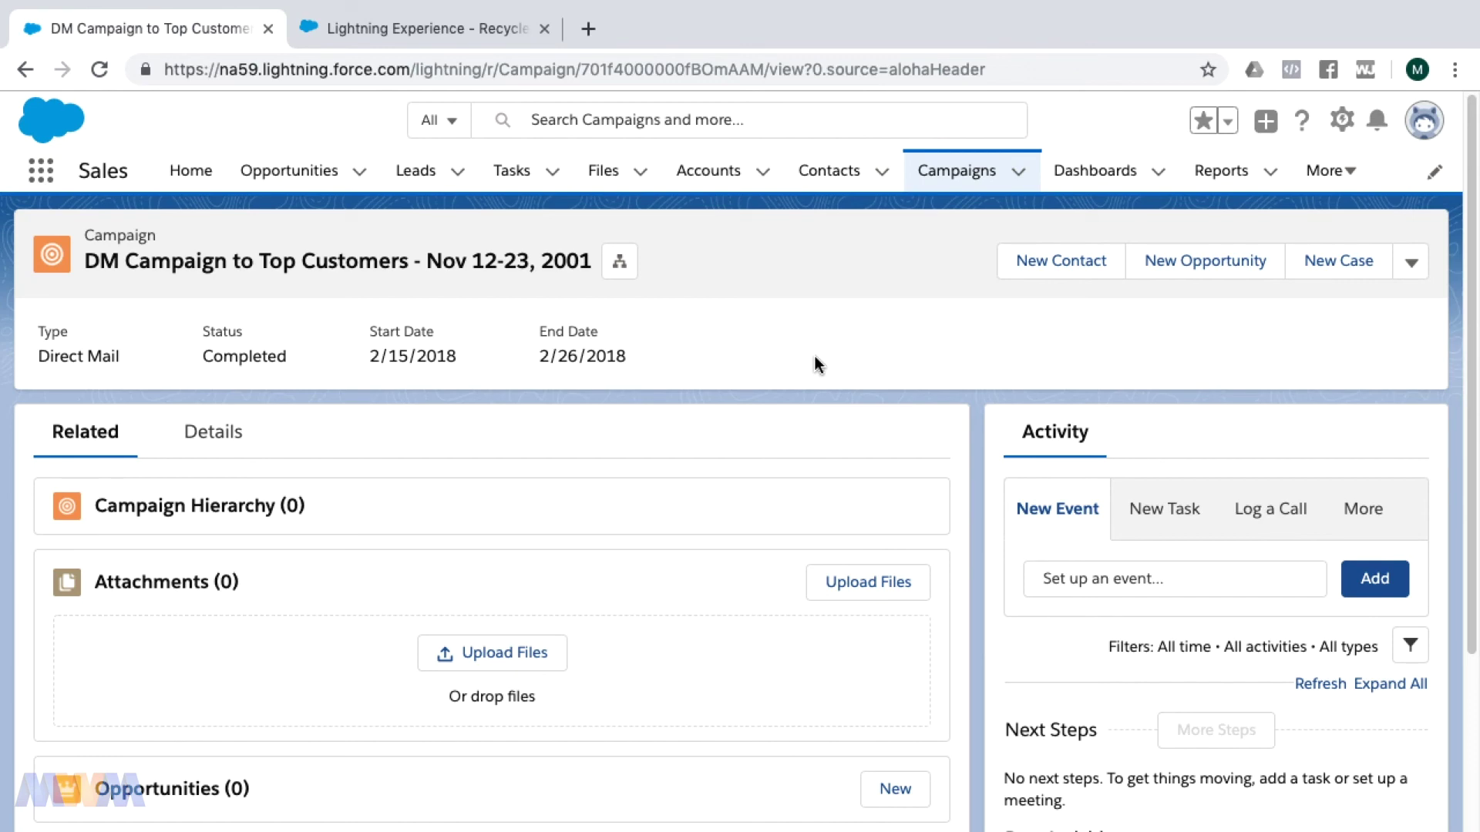
pyautogui.click(274, 170)
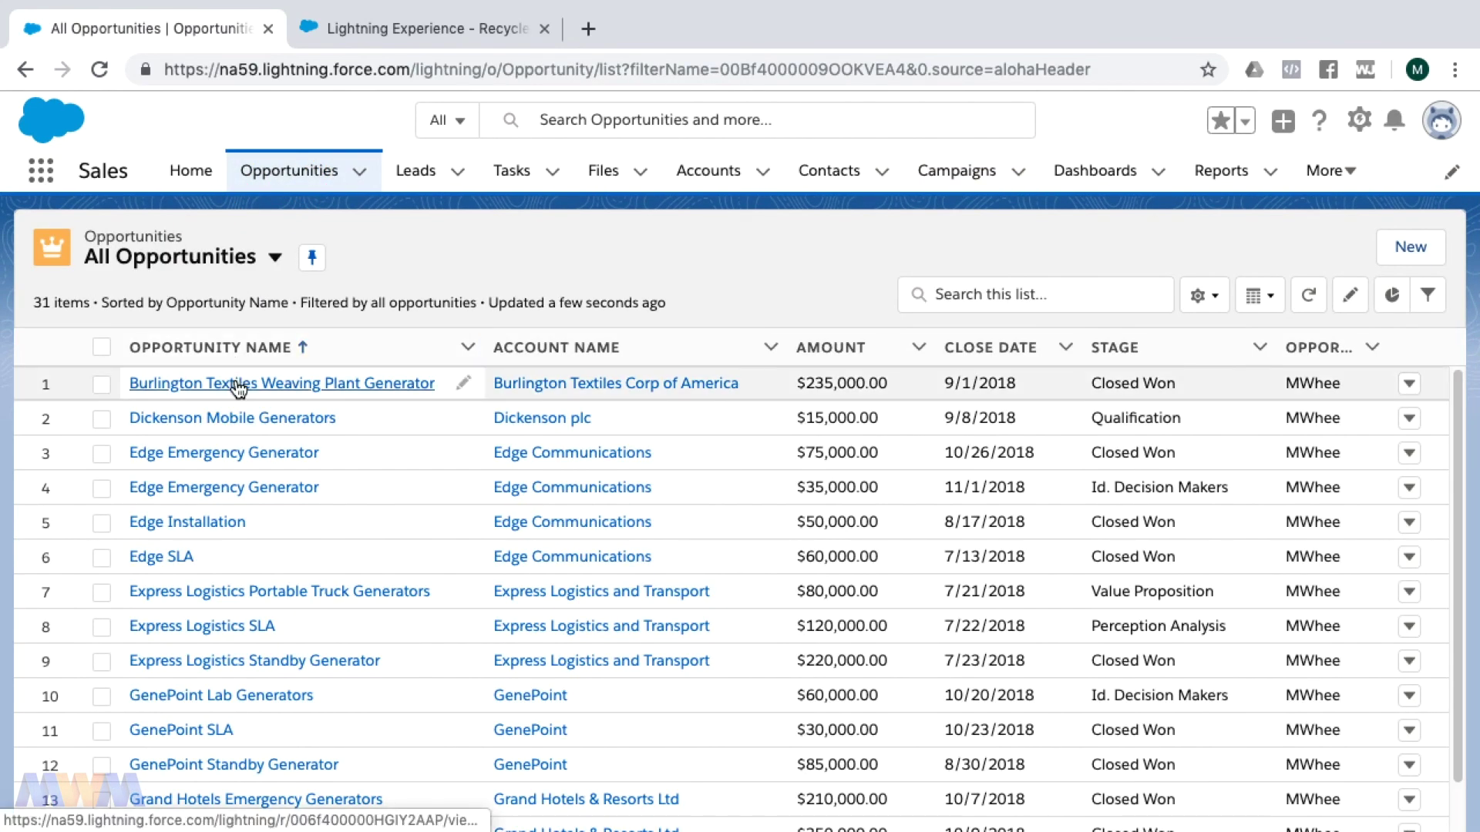
pyautogui.click(234, 380)
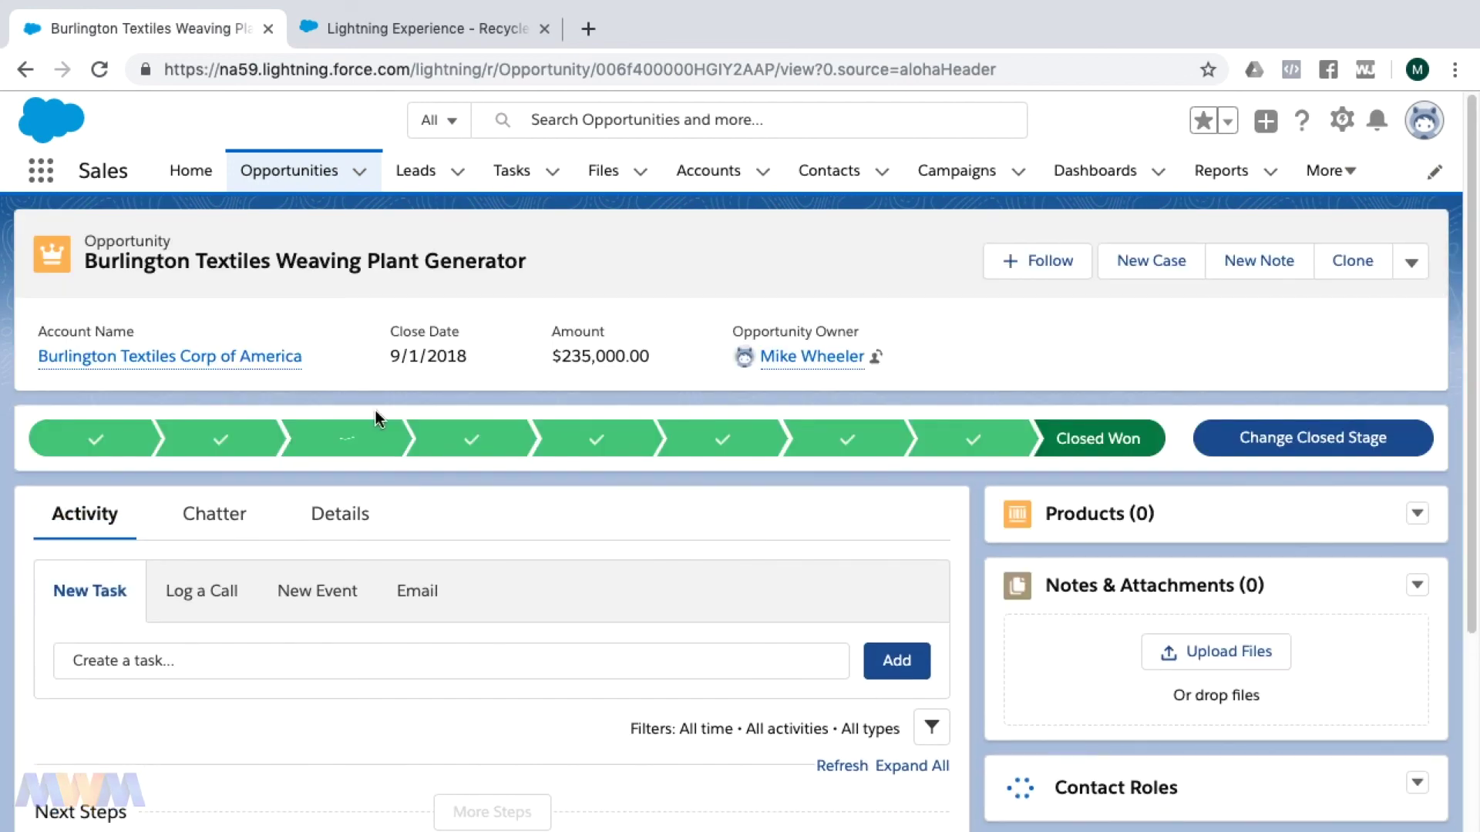